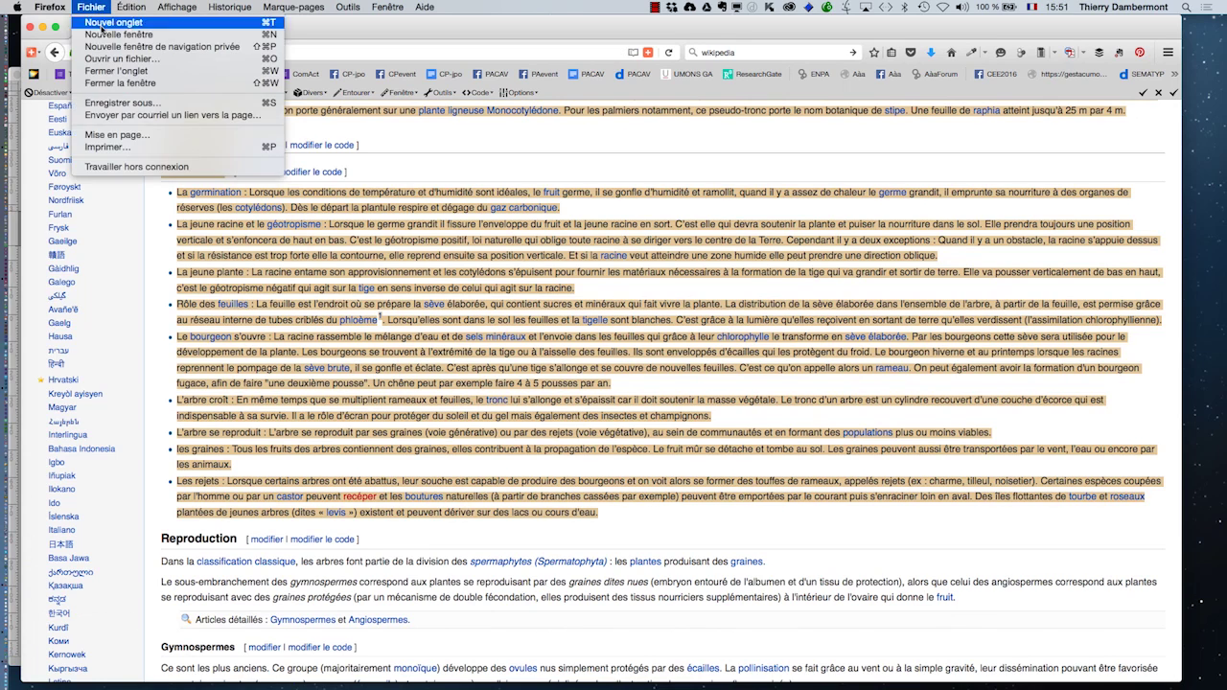
Open a new browser window and search Google Images for "habillage de texte".
click(108, 42)
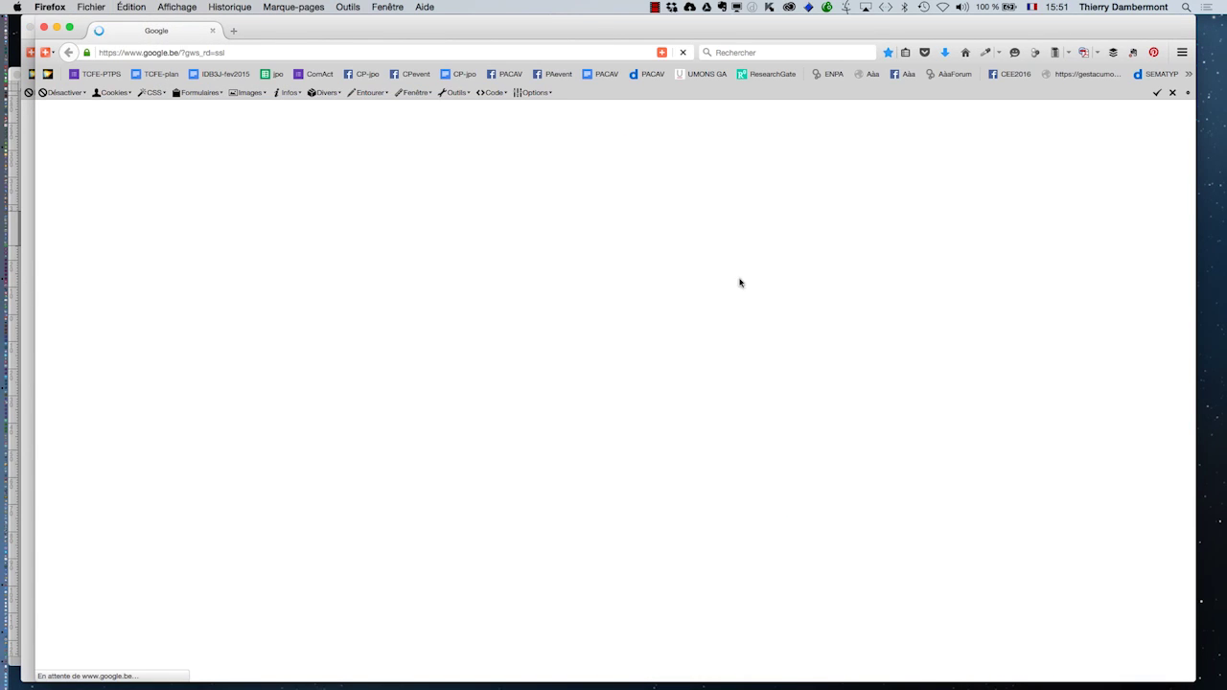
drag(593, 34, 572, 23)
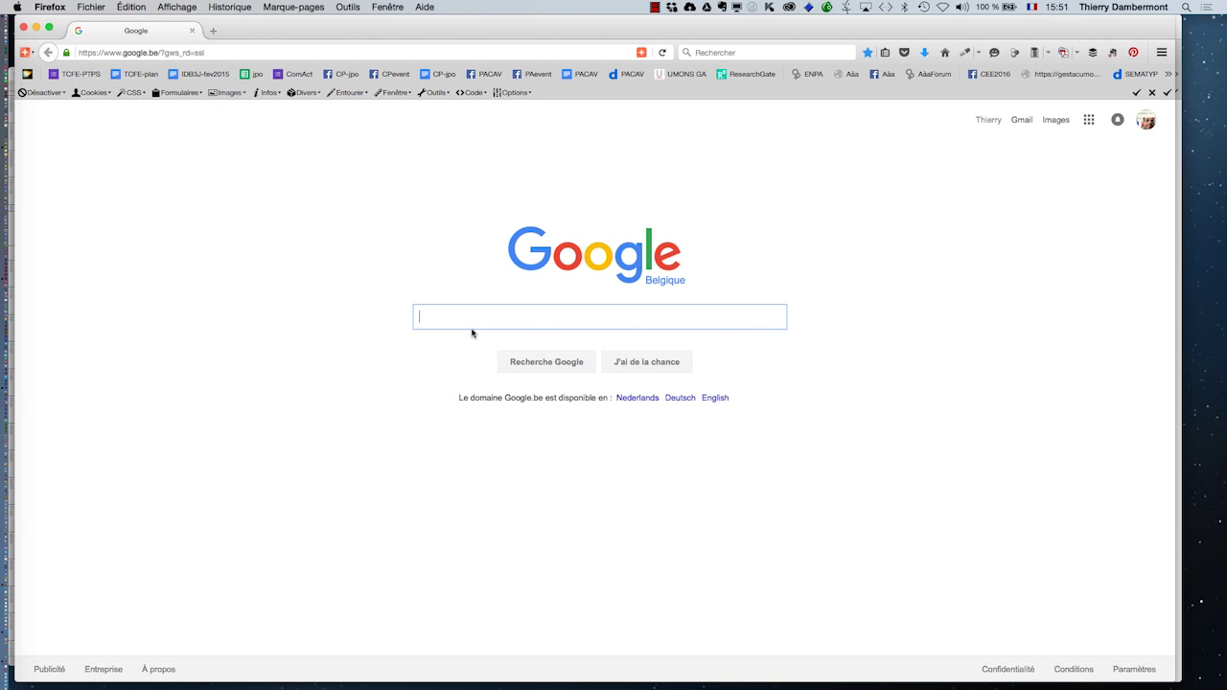
text(gabi)
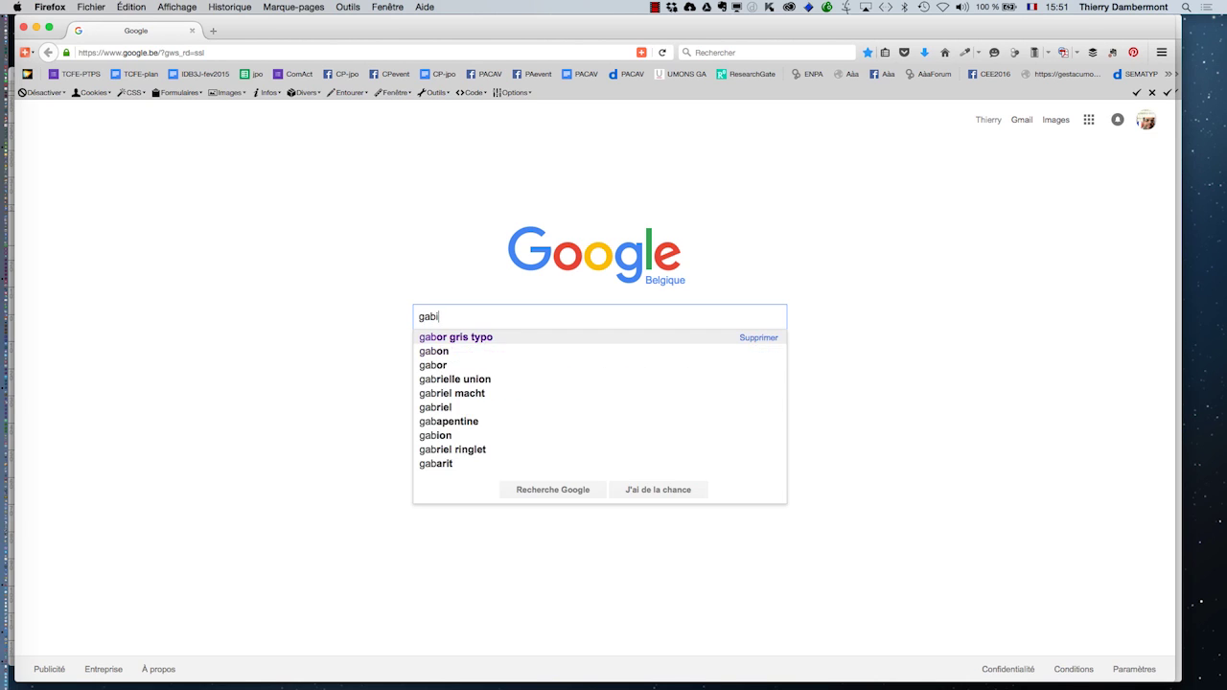
text(llage de texte)
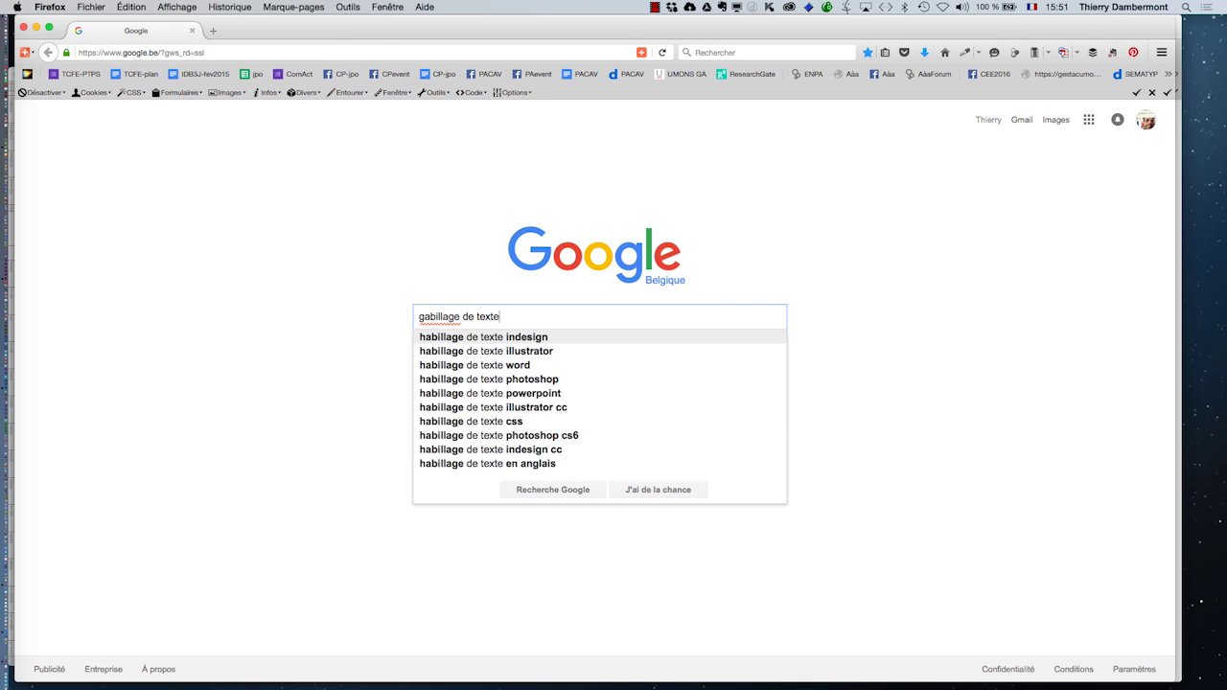
key(Return)
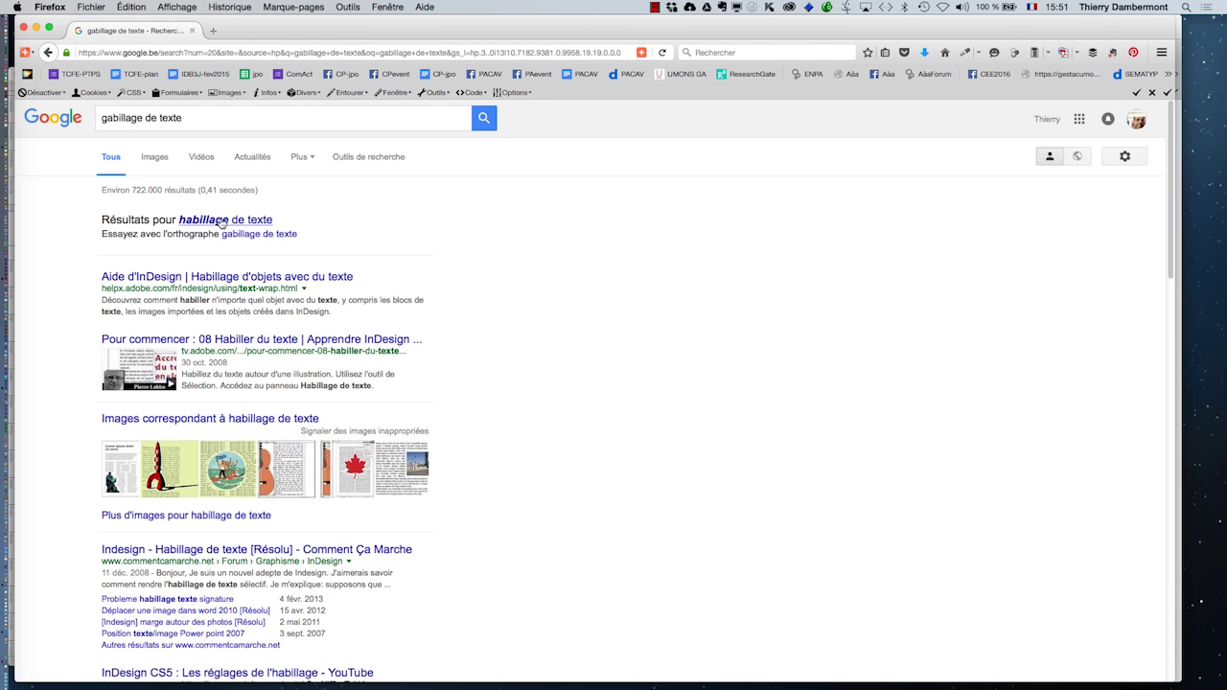
click(221, 220)
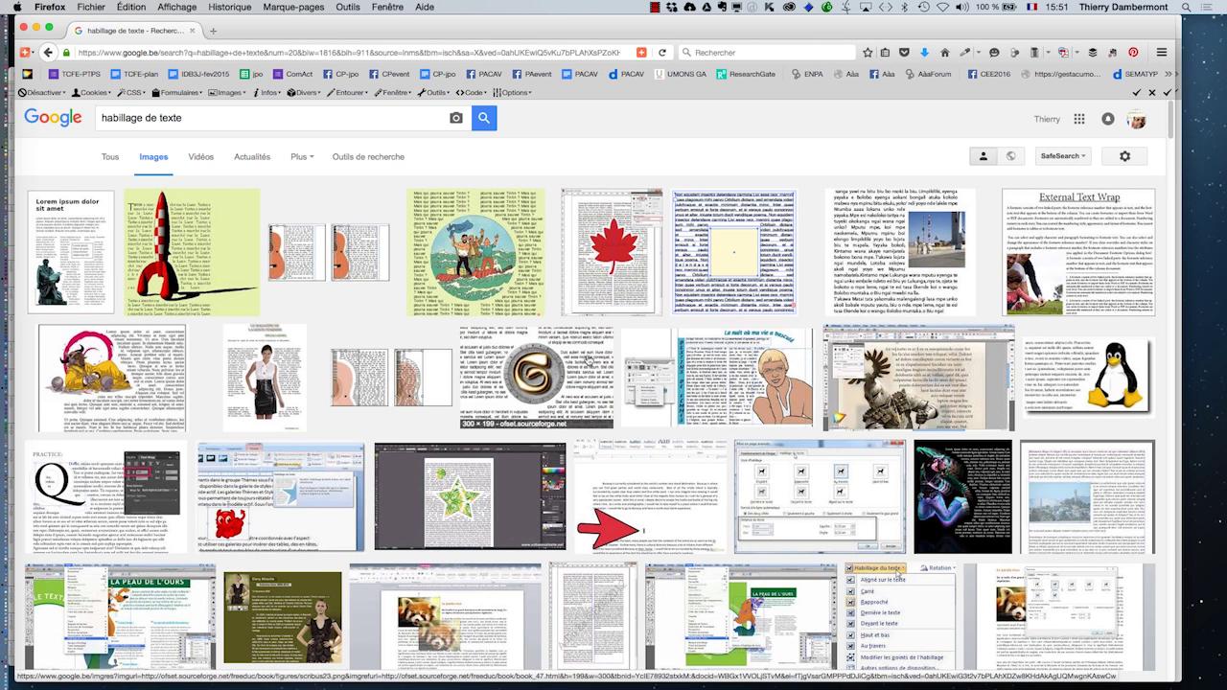
Browse the image results for examples of text wrapped around pictures.
click(767, 313)
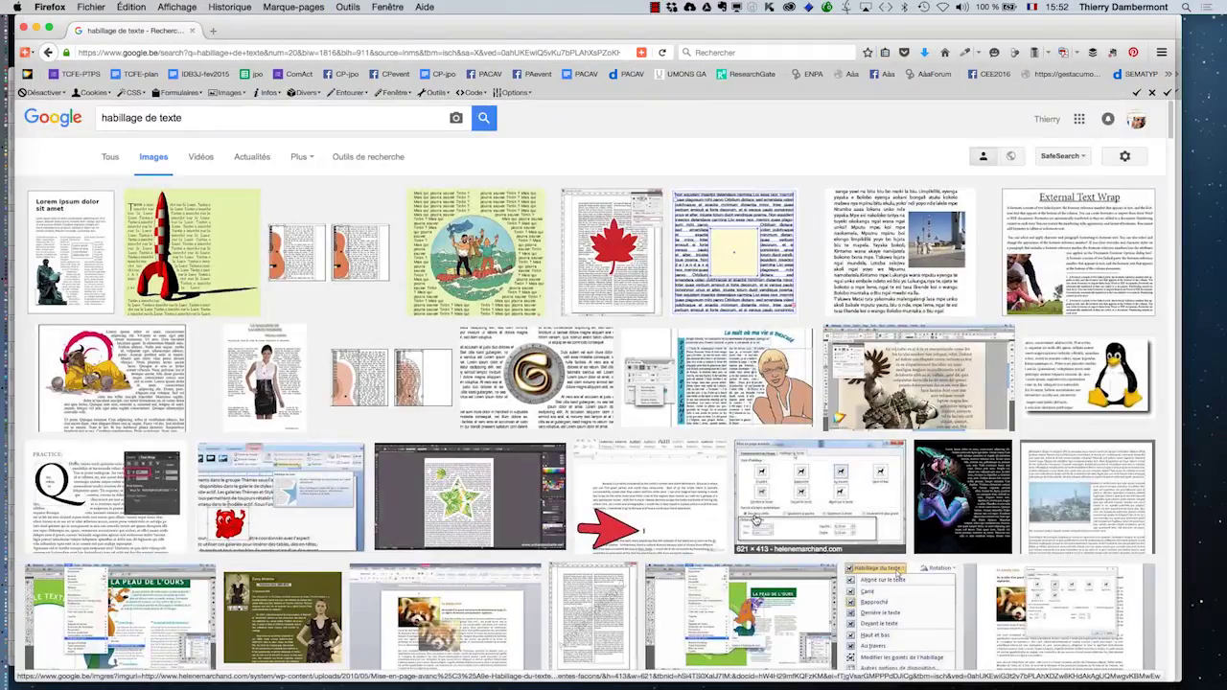
scroll(551, 489, down, 3)
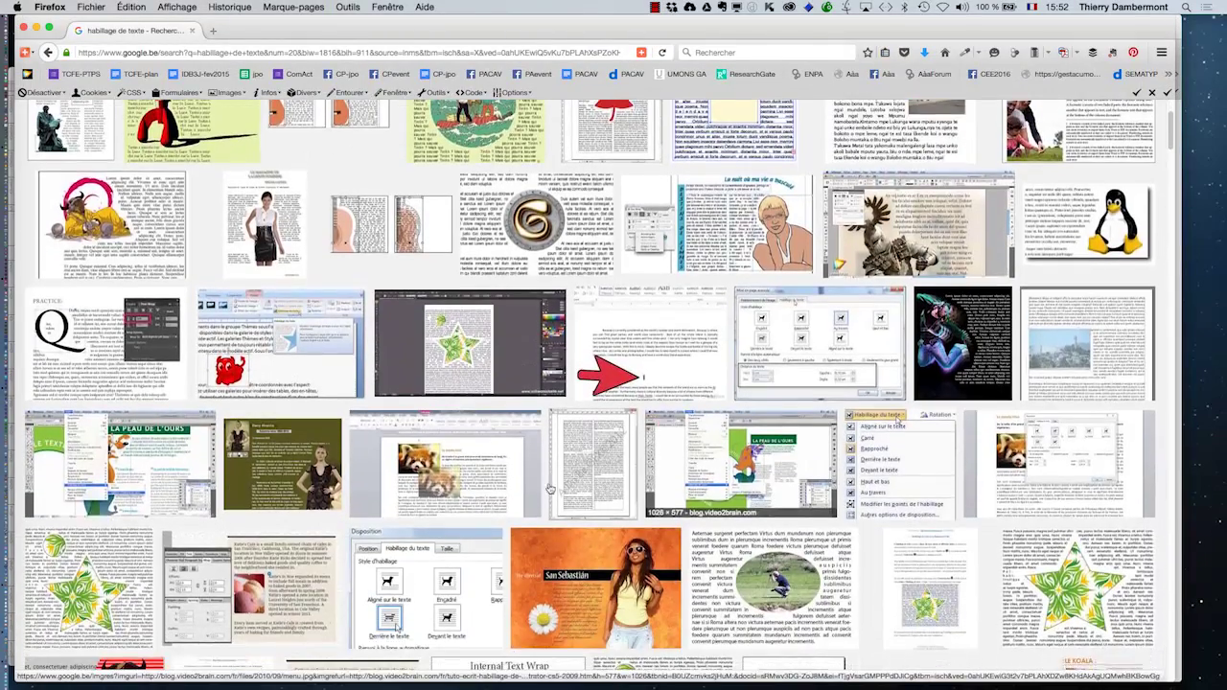
scroll(551, 488, down, 5)
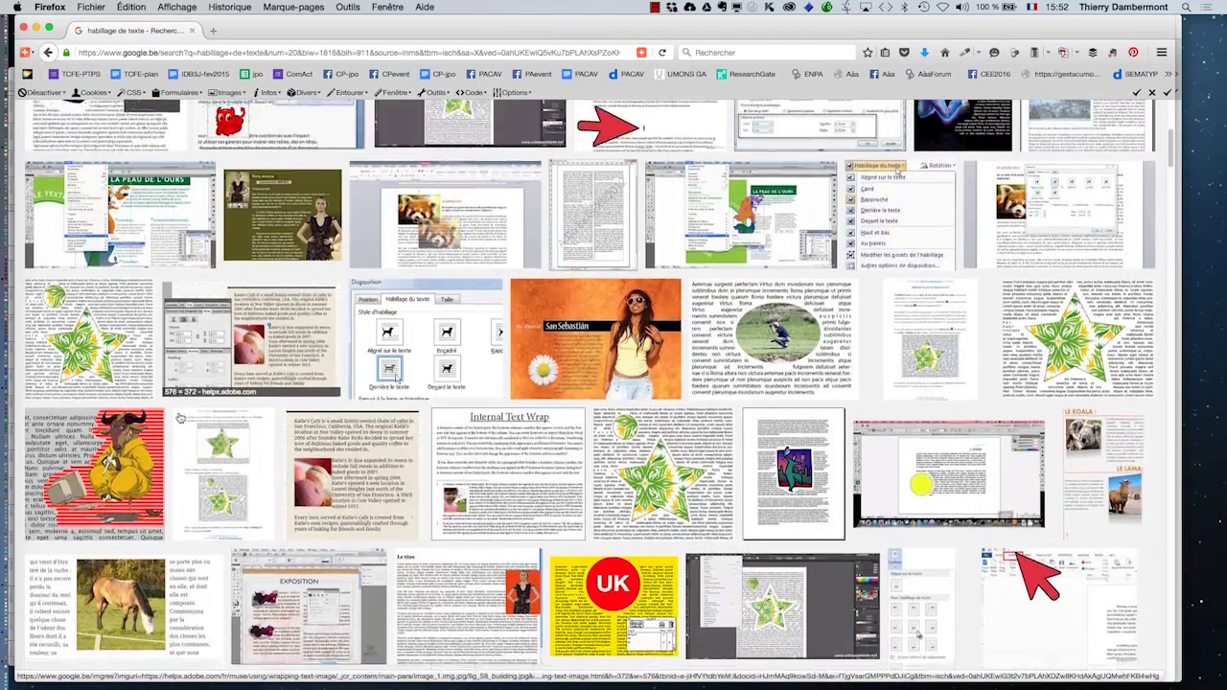
scroll(179, 417, down, 2)
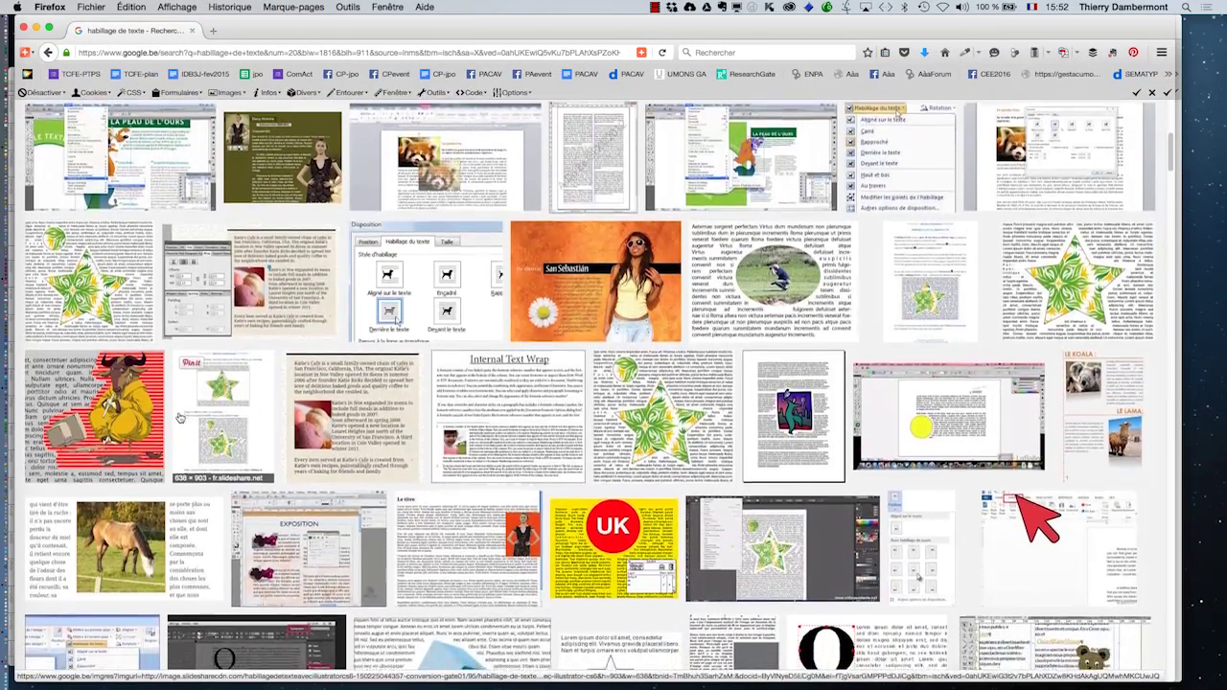
scroll(180, 418, down, 6)
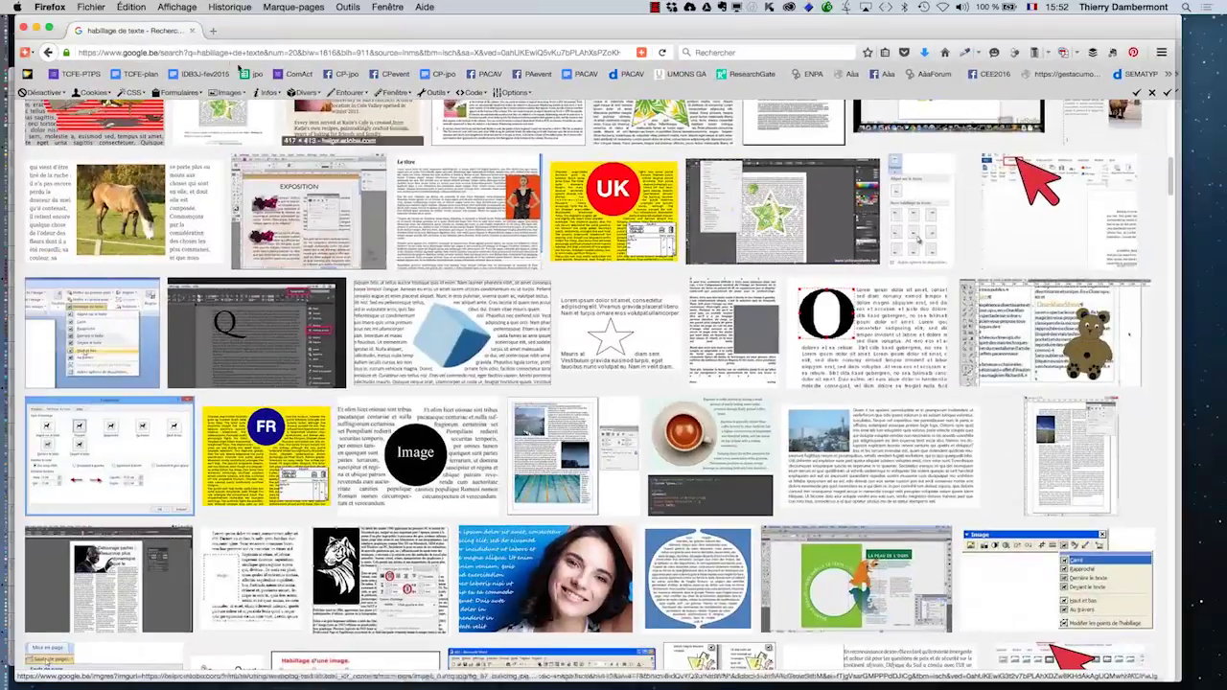
Minimise both browser windows and switch to the manip-image-12.indd document in InDesign.
click(34, 29)
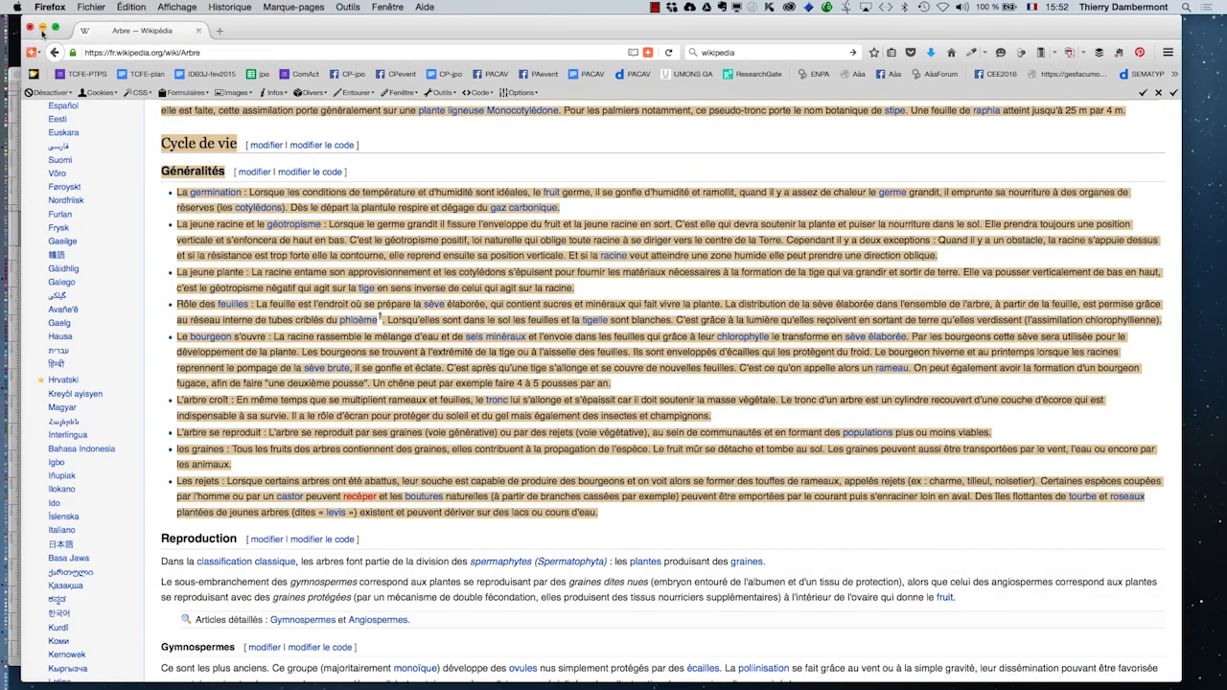
click(43, 30)
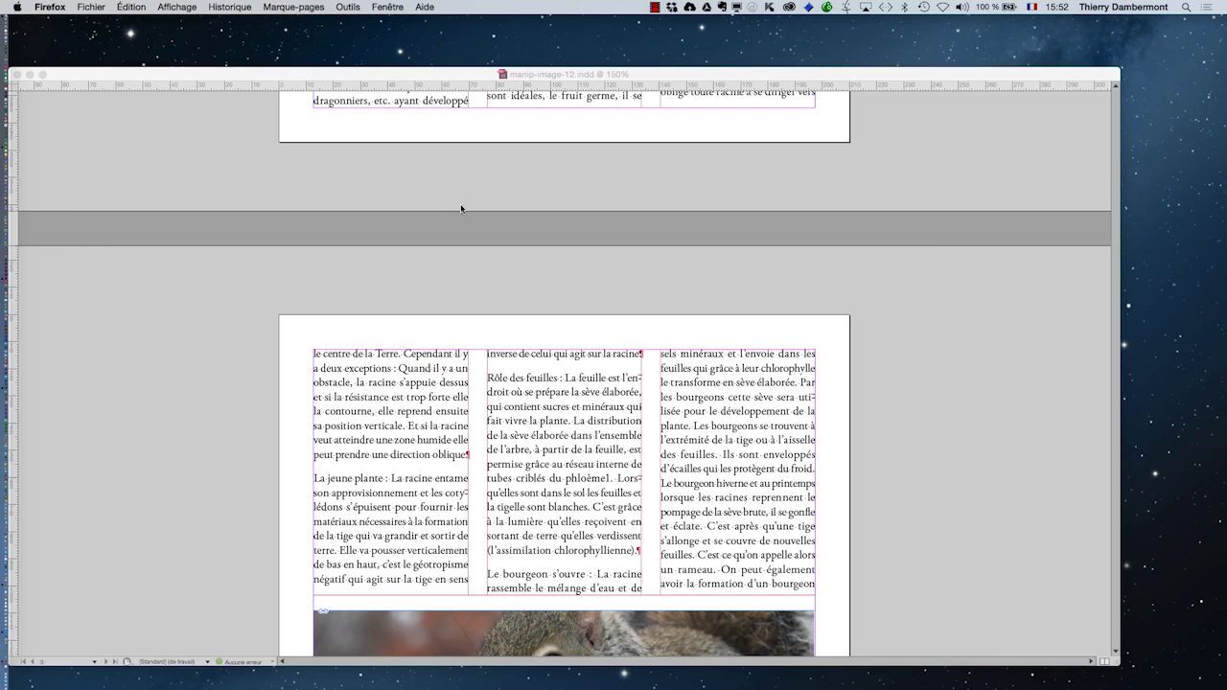
click(461, 208)
Deselect the text frame with the Selection tool, then lock the texte layer and make the images layer active.
click(58, 121)
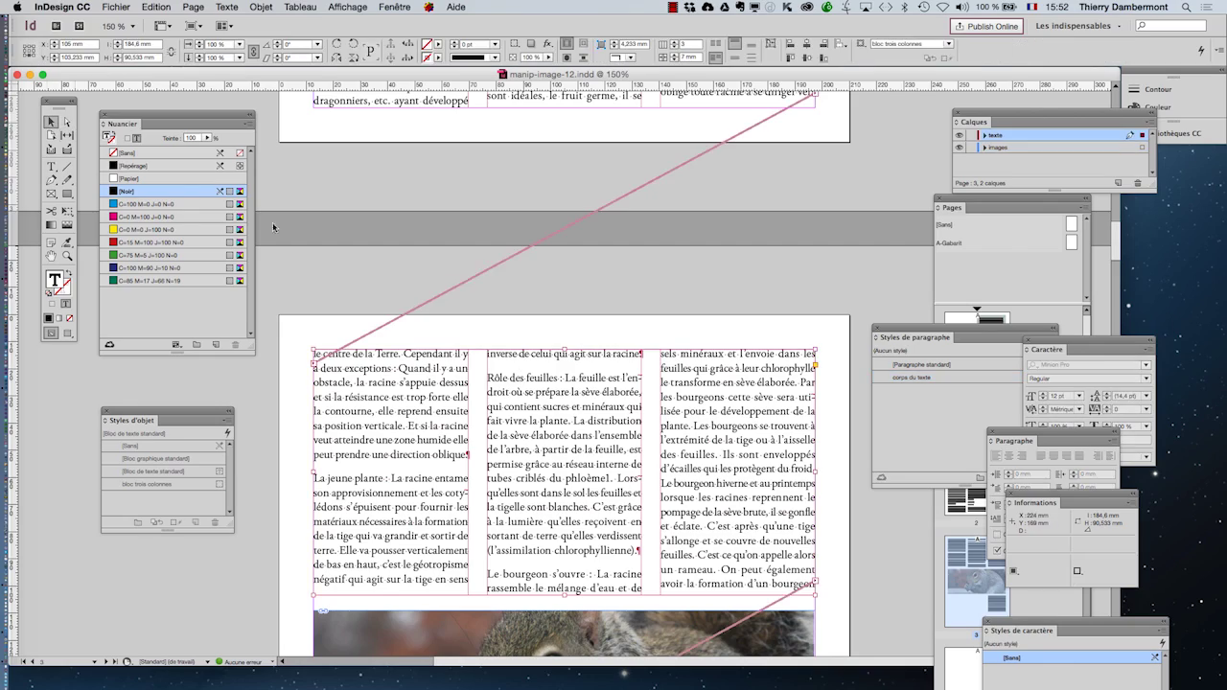
click(489, 227)
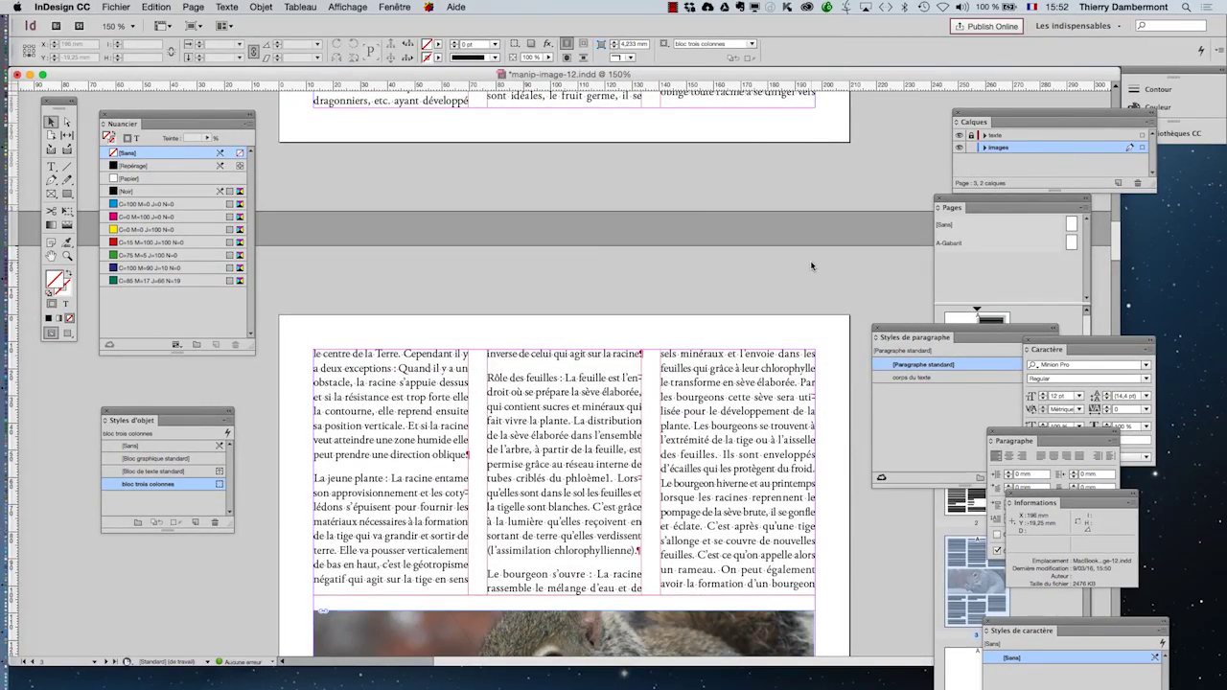
Zoom out to 75% and review the document's pages, ending on page 3 with the grey squirrel photo.
key(super+minus)
key(super+minus)
key(super+minus)
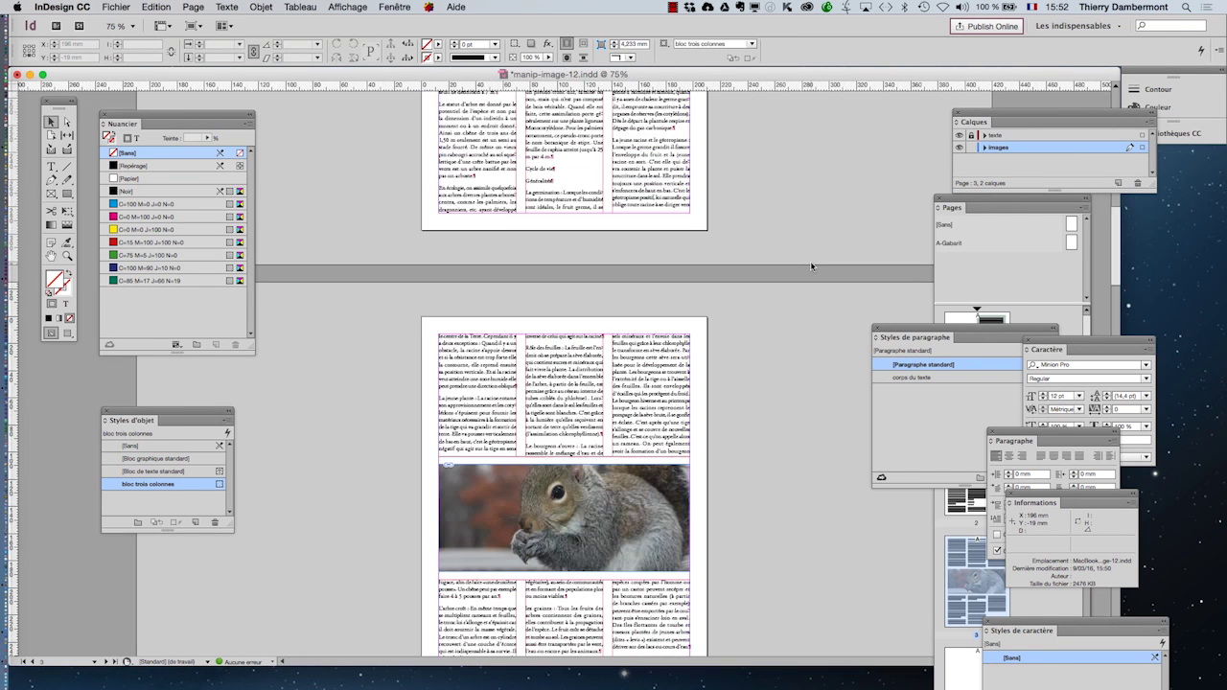
scroll(811, 266, down, 1)
scroll(811, 267, up, 3)
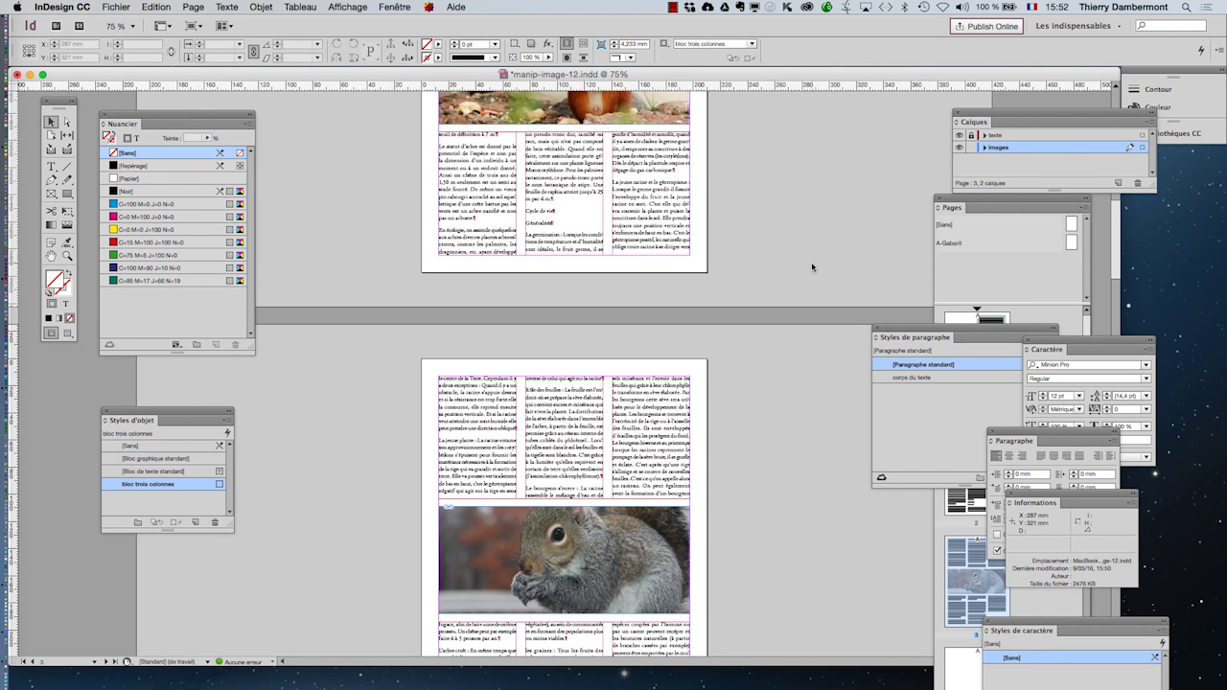
scroll(811, 262, up, 10)
scroll(811, 261, down, 10)
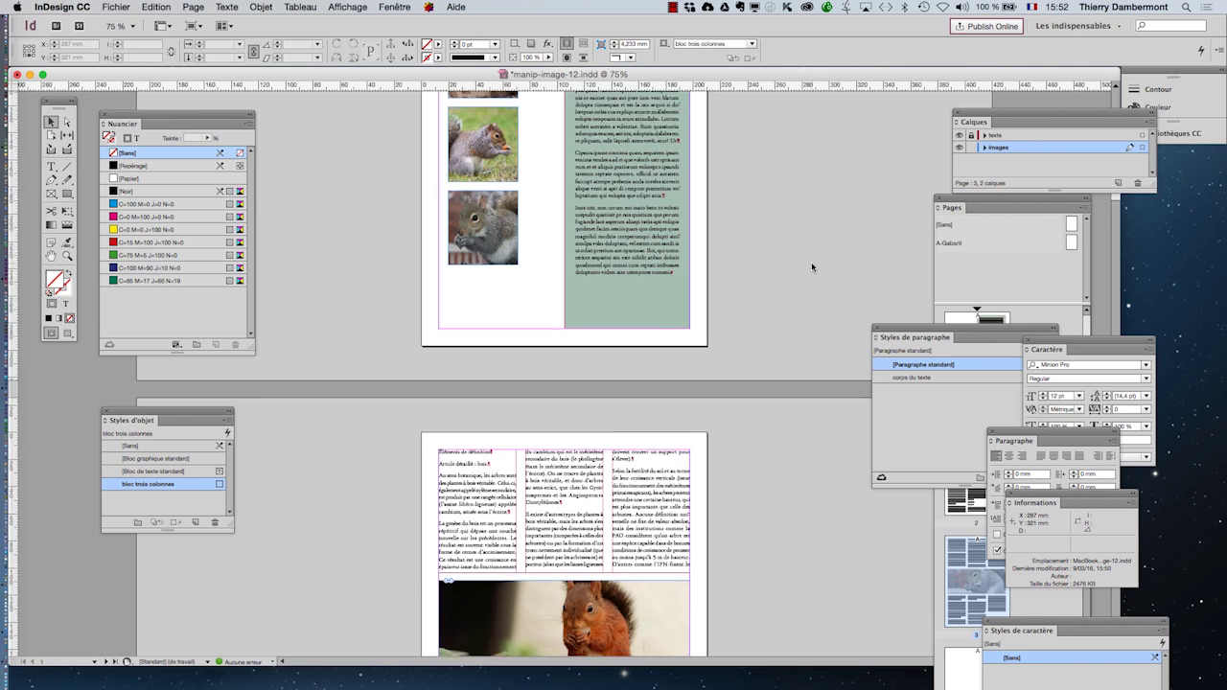
scroll(811, 261, down, 5)
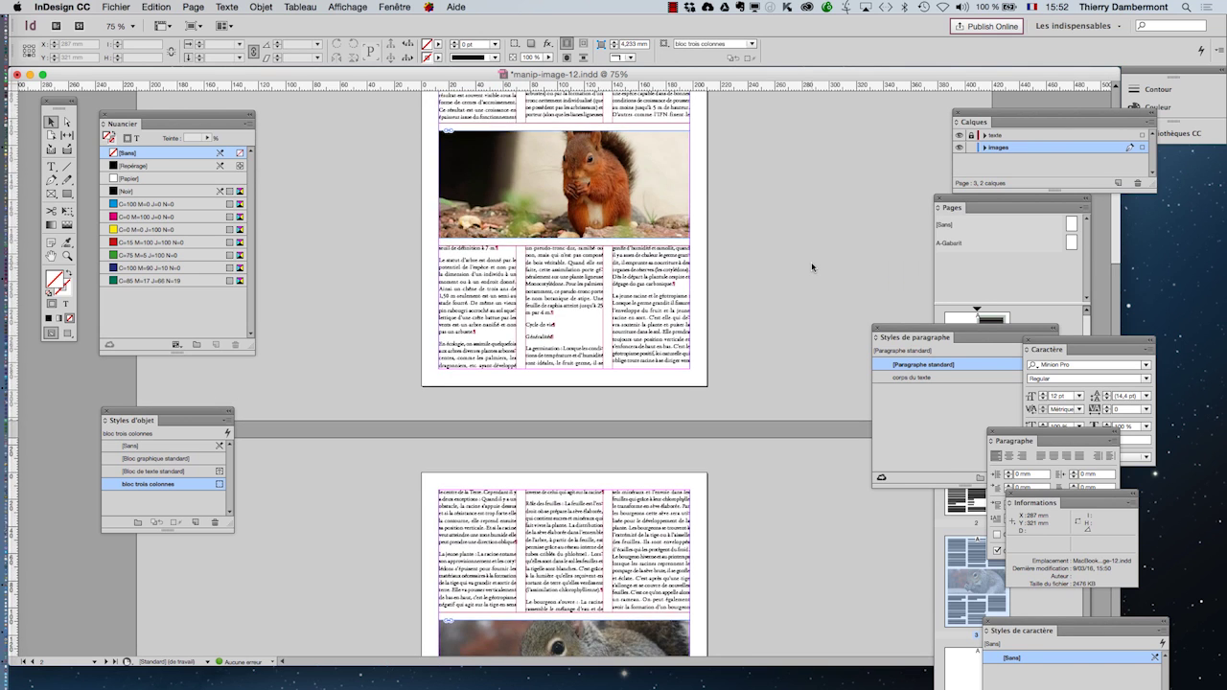
scroll(810, 261, down, 4)
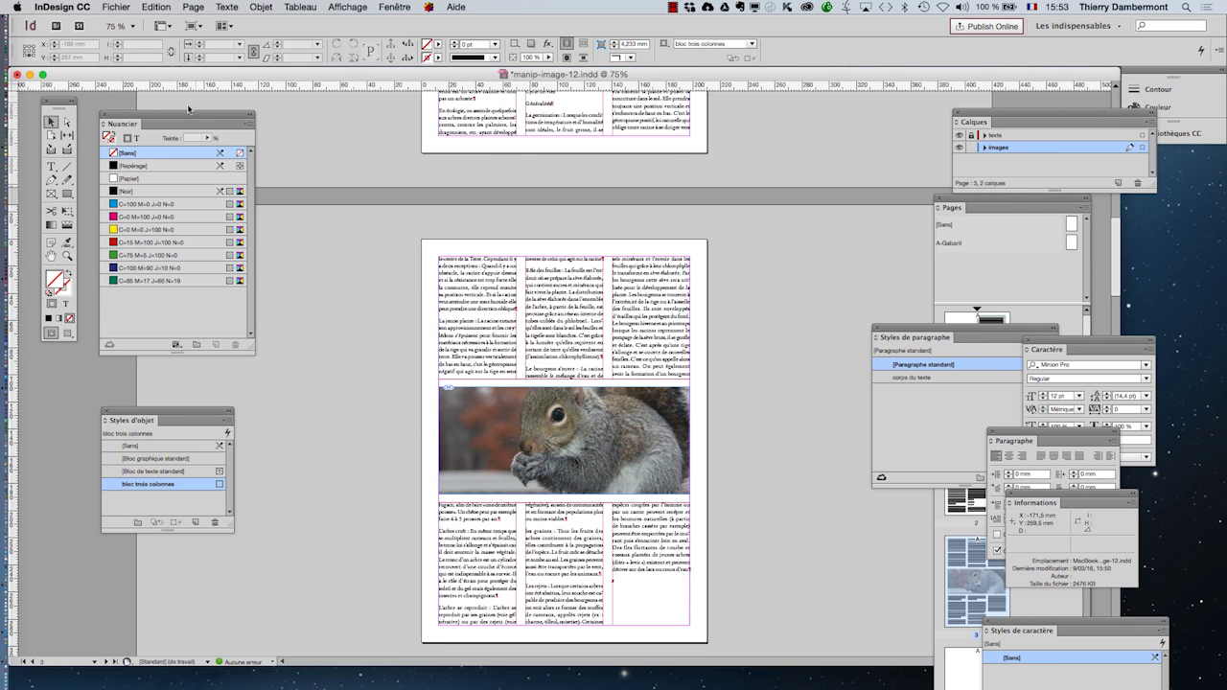
Import squirrel-04.jpg from the squir folder and place it on the pasteboard beside page 3, about 71 × 44 mm.
drag(194, 116, 865, 136)
click(116, 6)
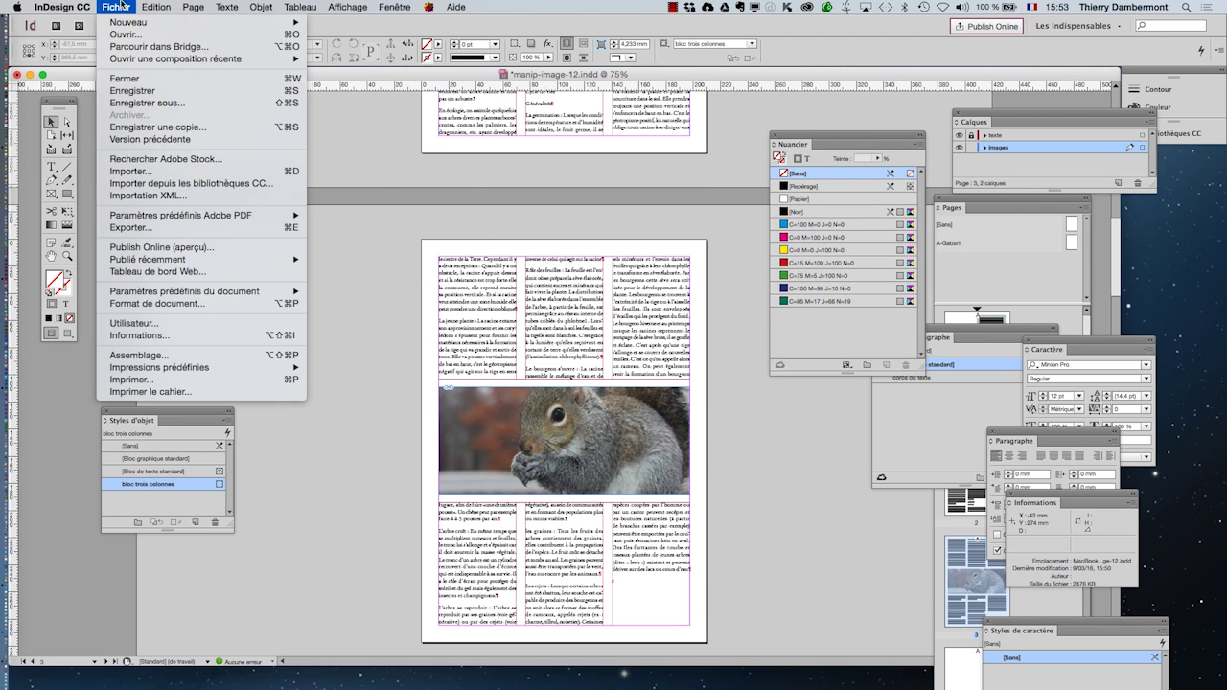
click(160, 171)
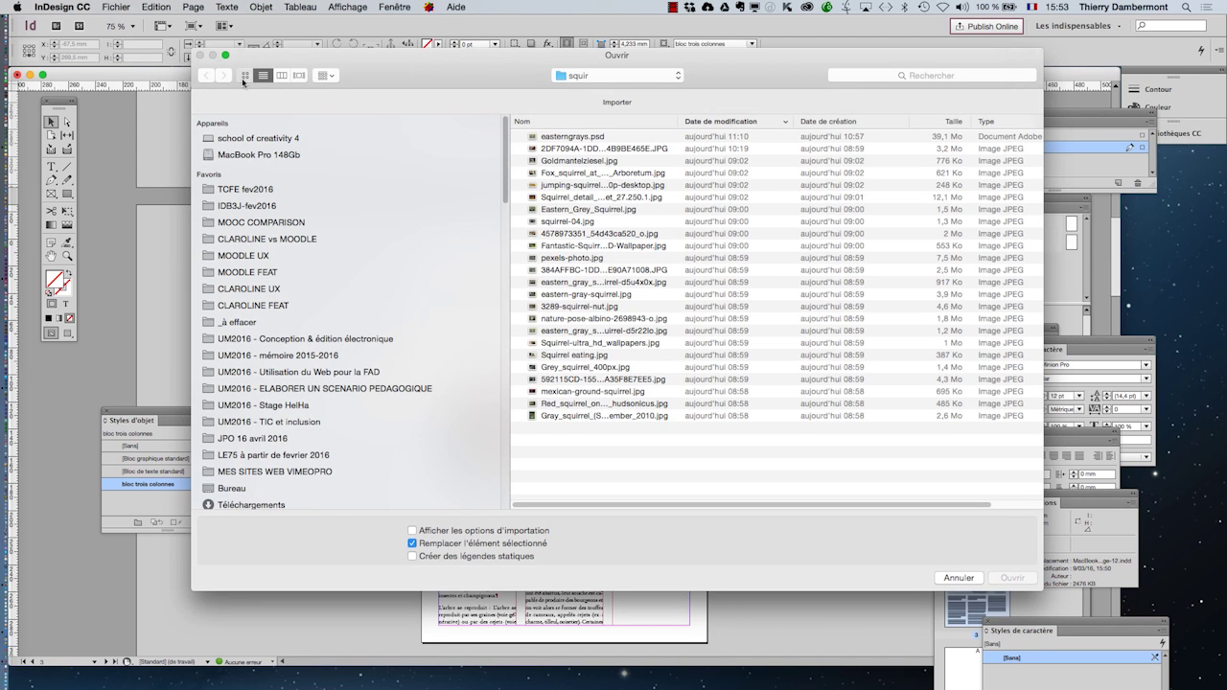
click(245, 77)
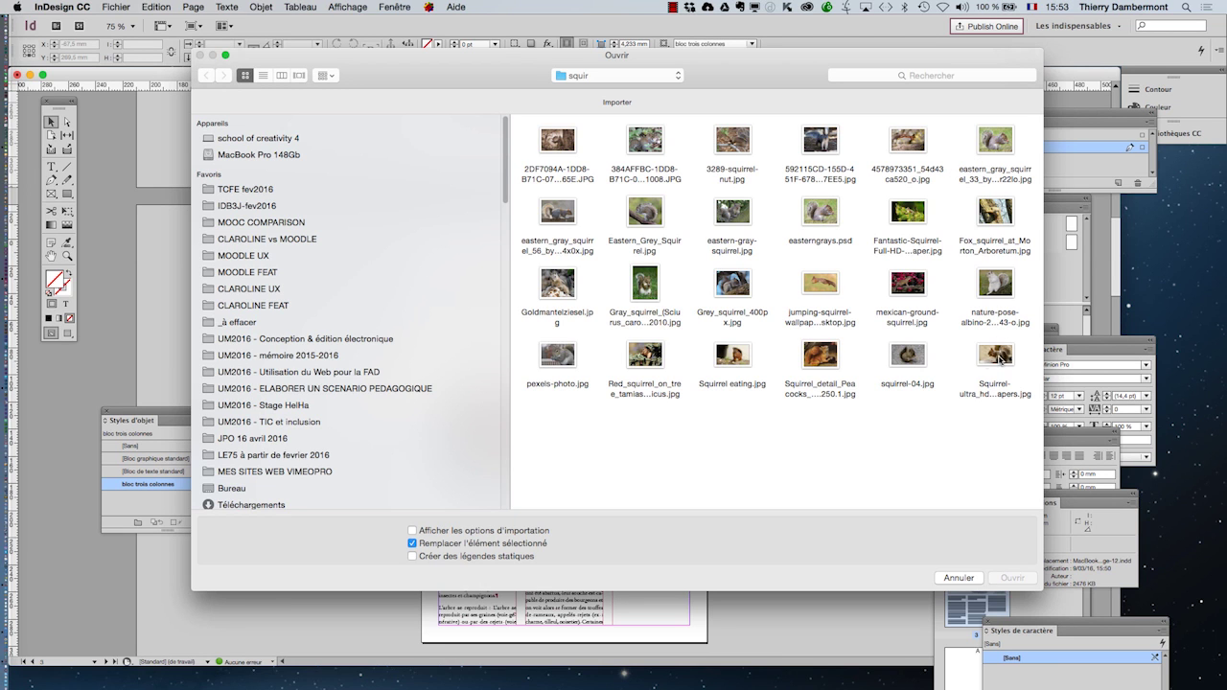
click(923, 362)
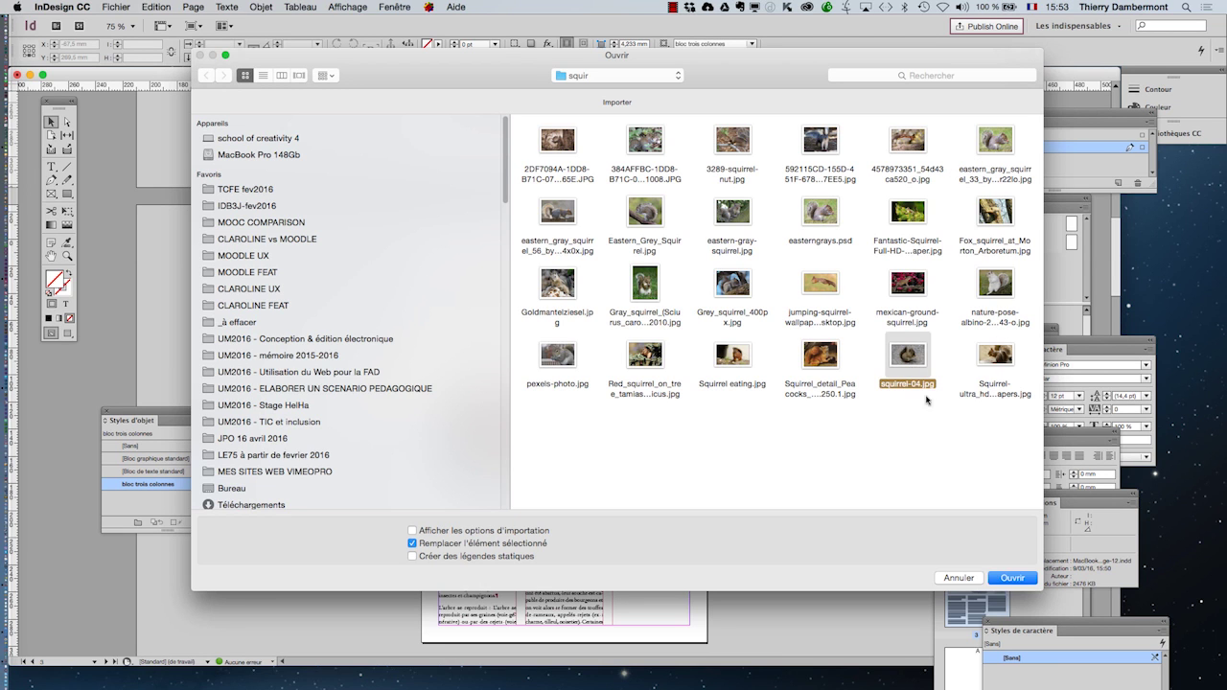
click(1012, 578)
drag(237, 295, 329, 358)
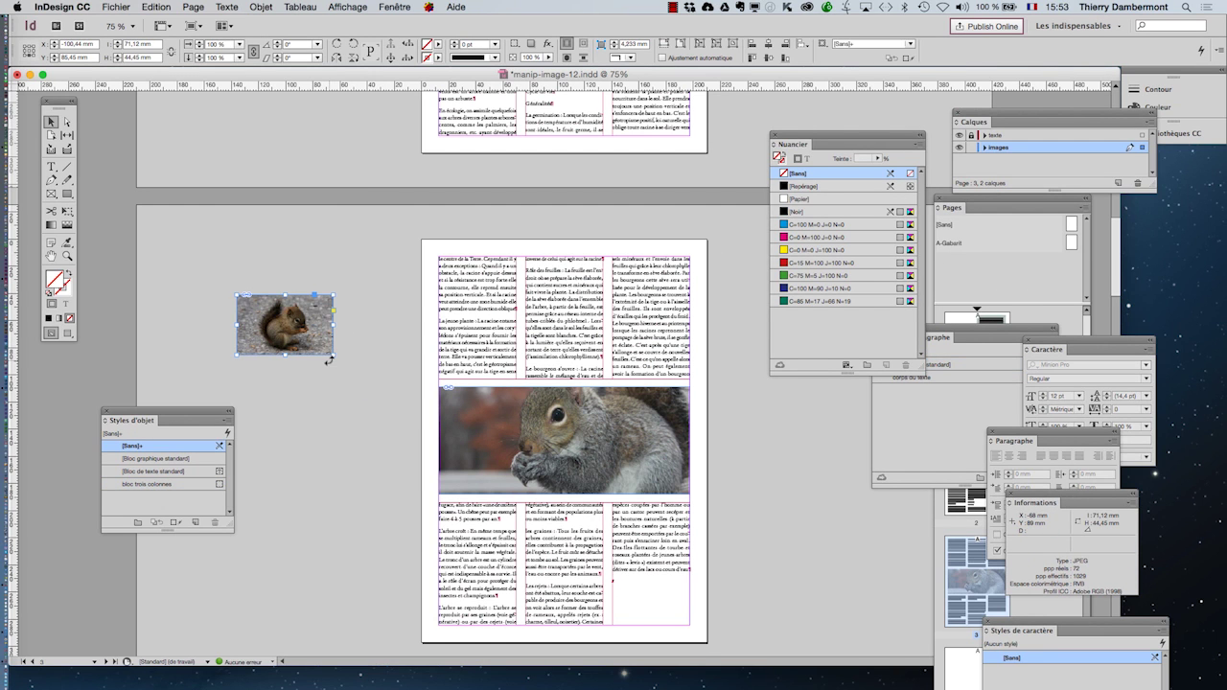
Move the Nuancier panel off the page, compare page 3 in Preview mode, and return to Normal view.
key(super+equal)
key(super+equal)
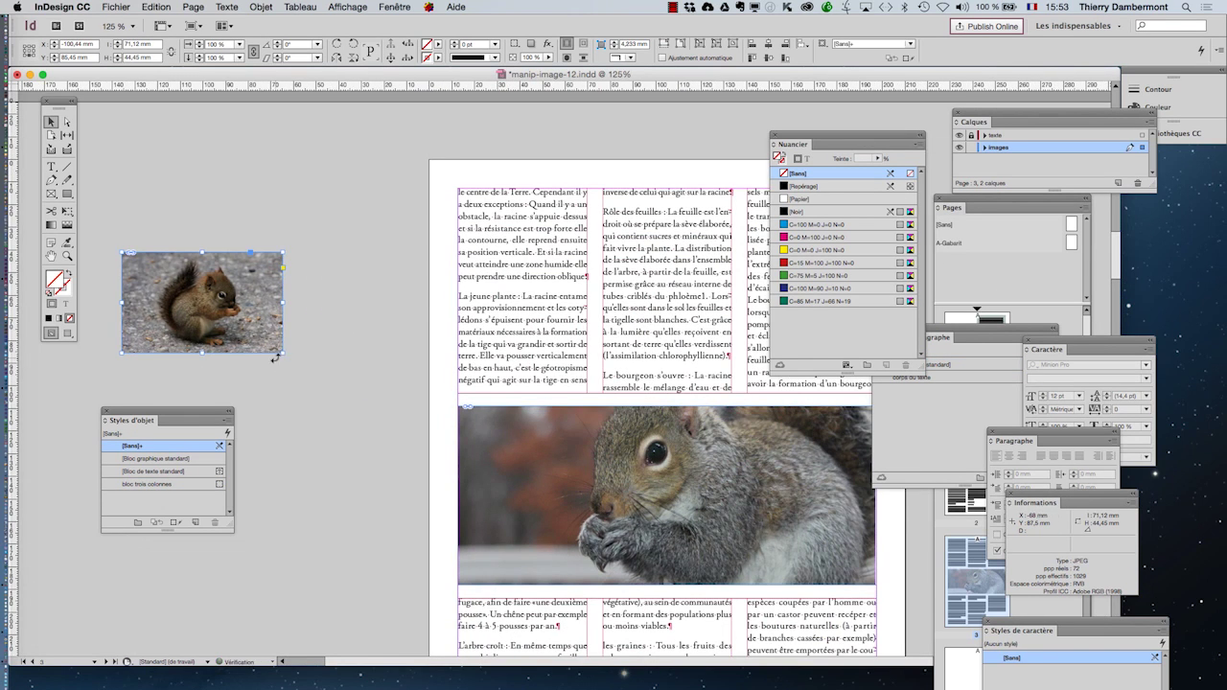
drag(801, 141, 278, 593)
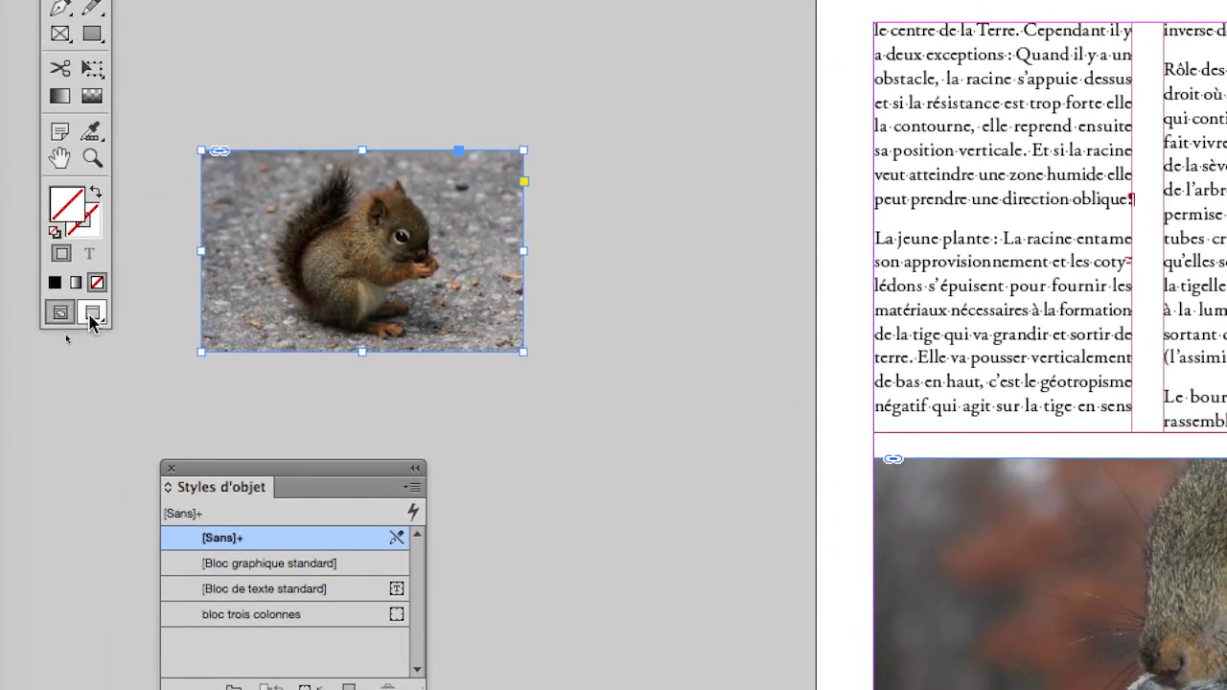
click(91, 316)
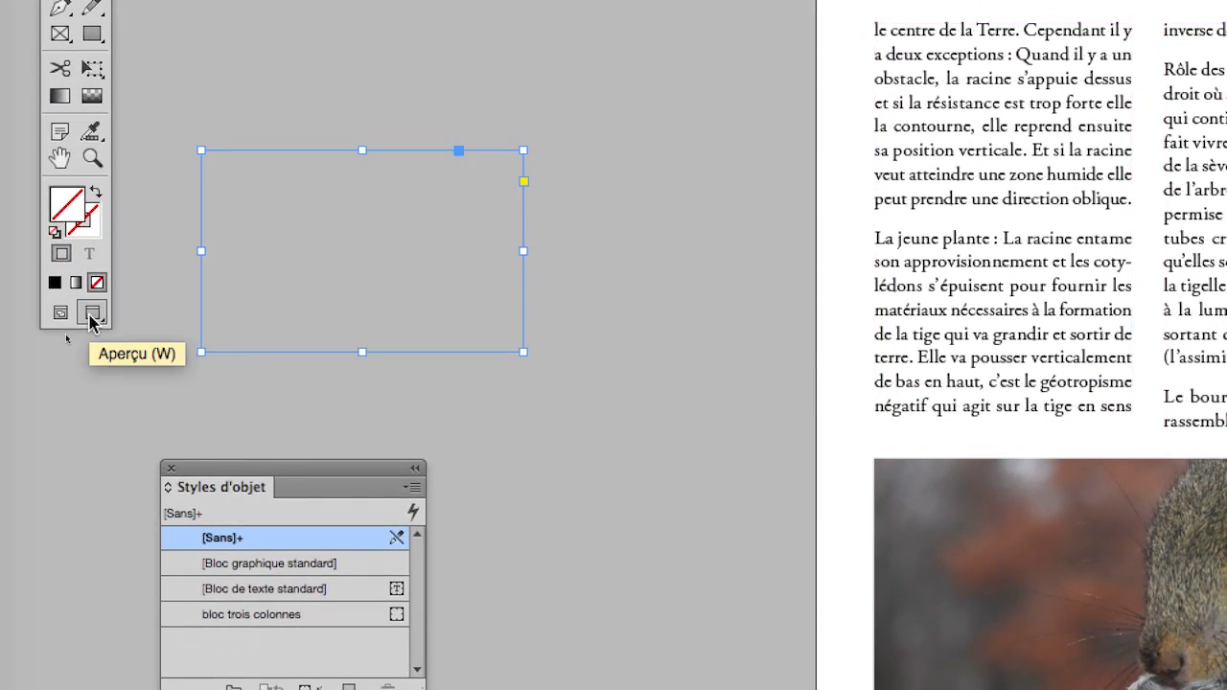
key(super+shift+a)
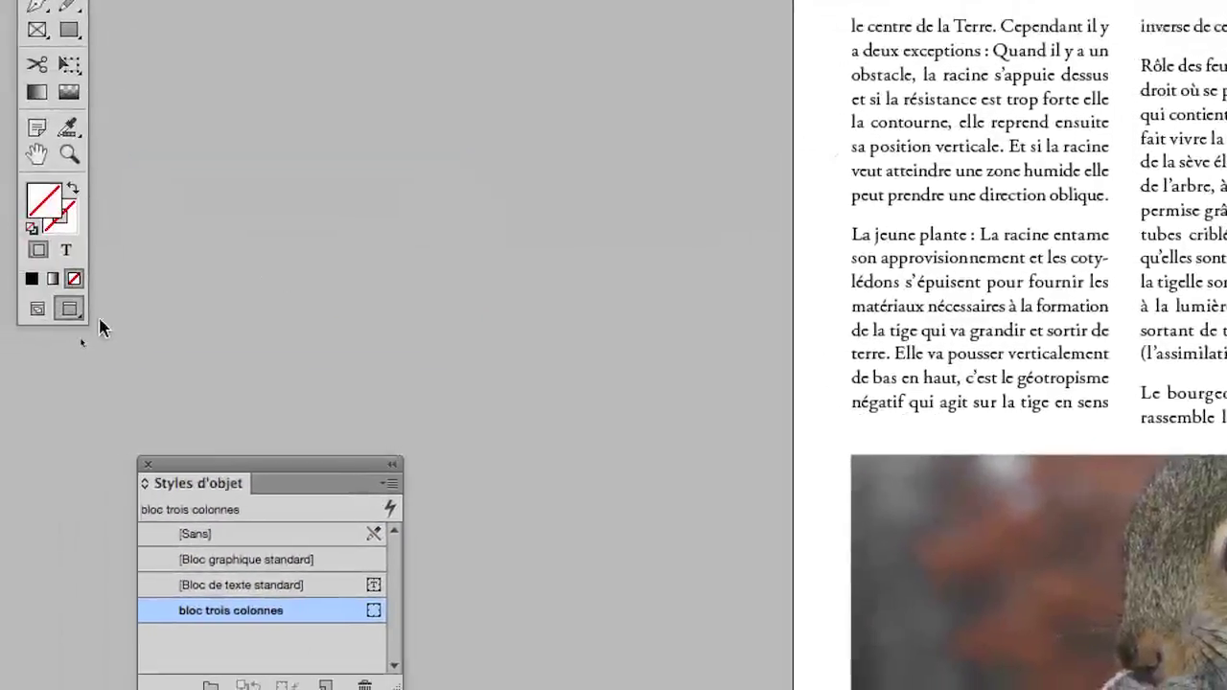
click(37, 309)
click(69, 310)
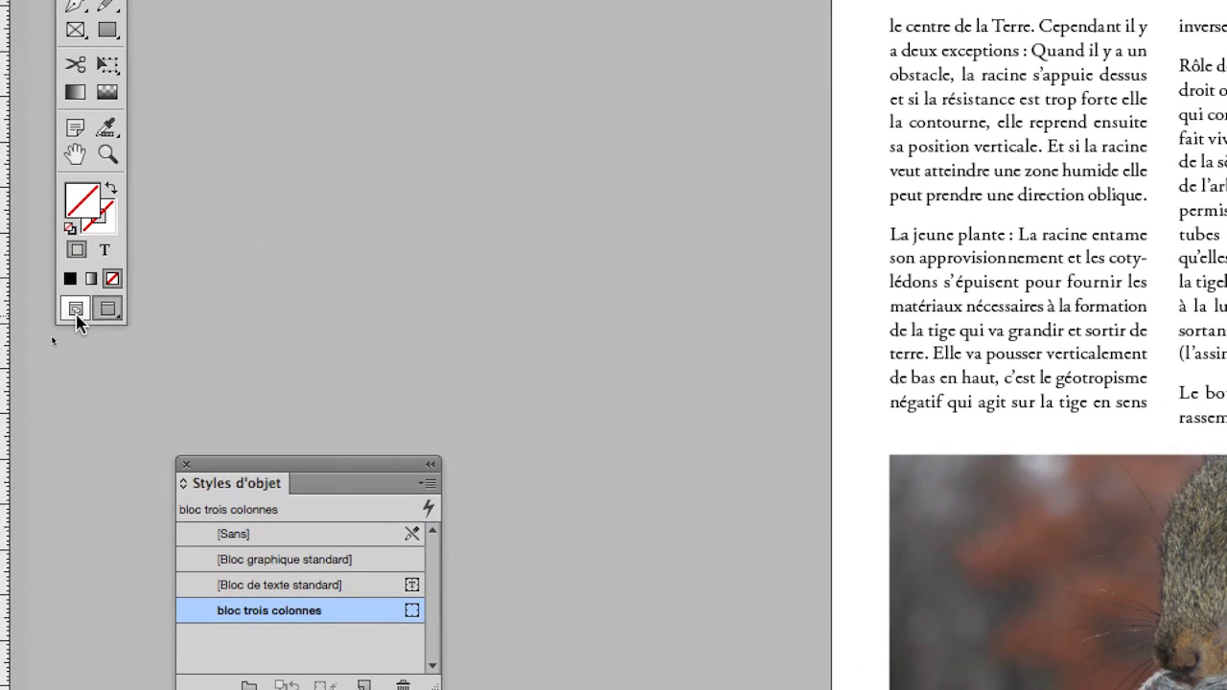
click(75, 310)
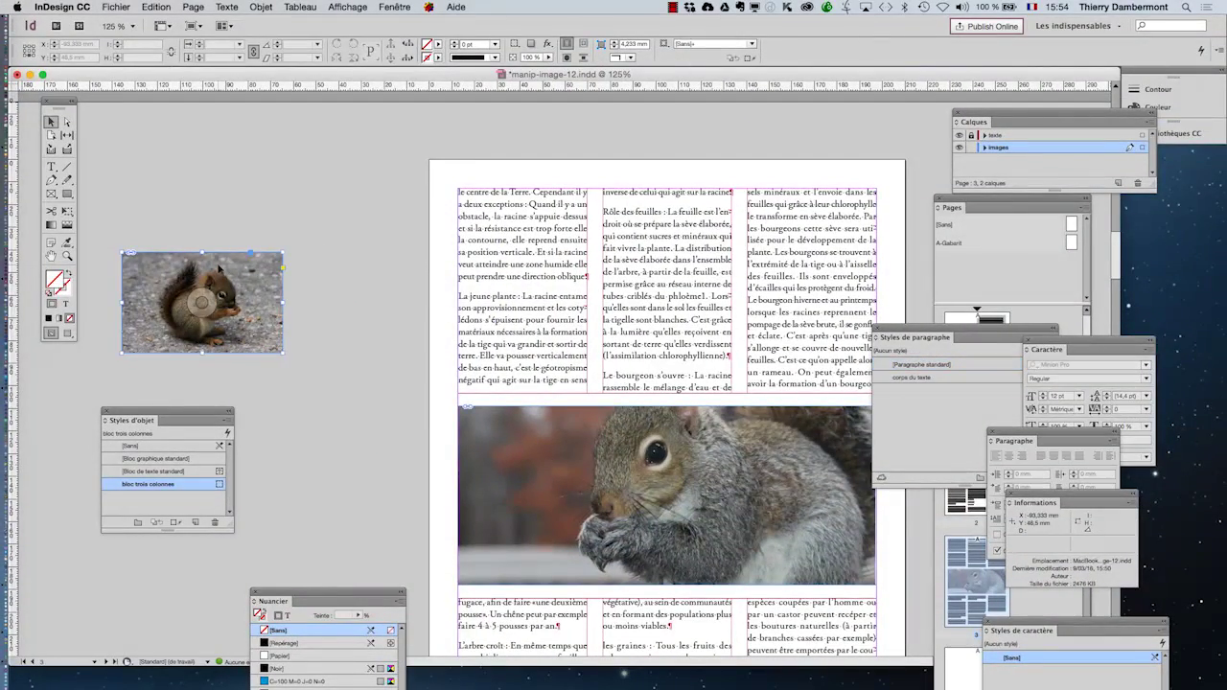
Move the small squirrel image from the pasteboard onto page 3, straddling the first and second text columns above the large photo.
click(216, 278)
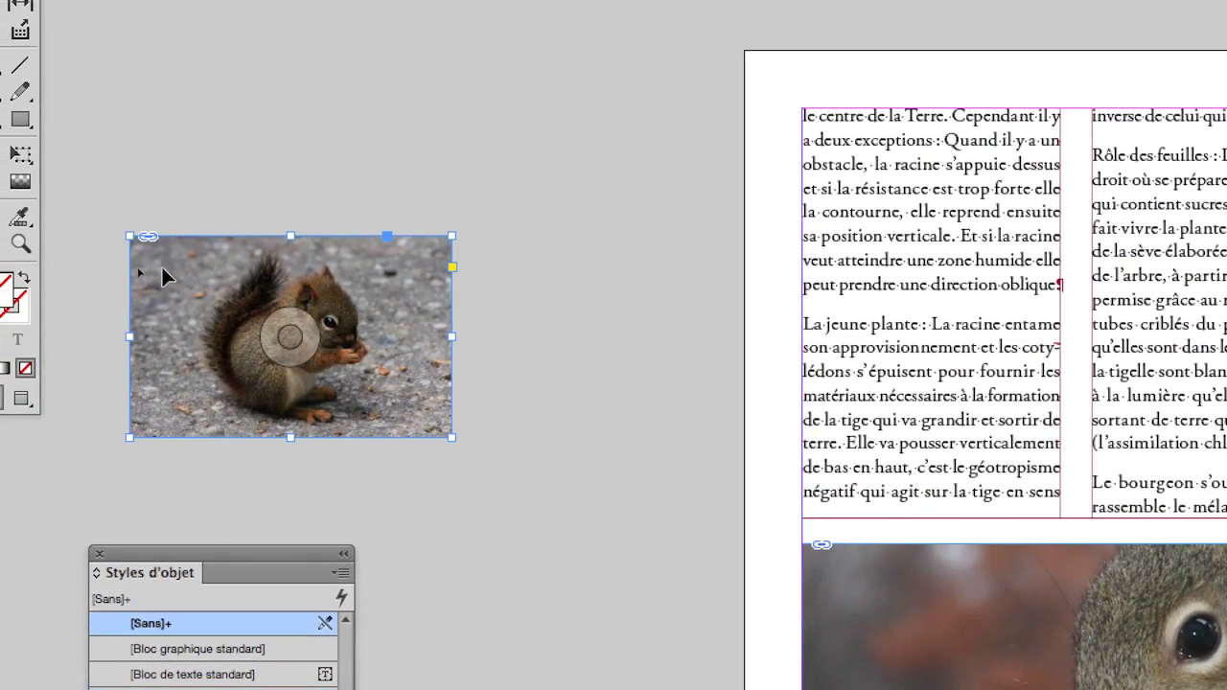
drag(164, 268, 932, 273)
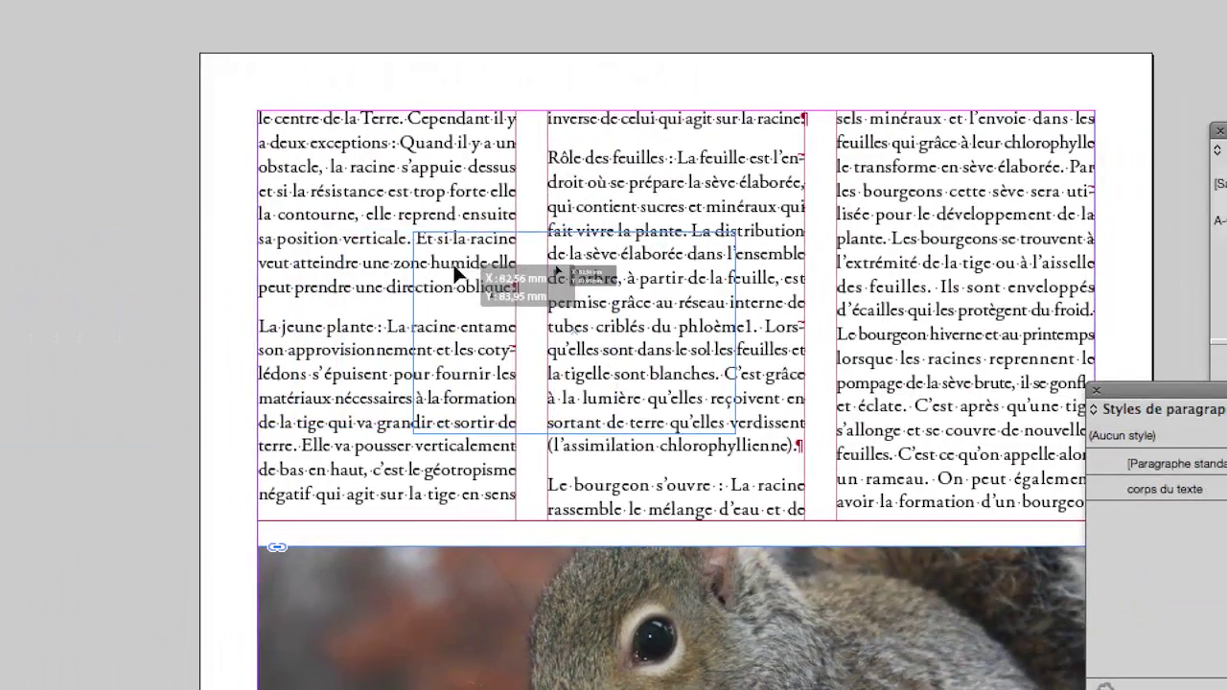
drag(455, 273, 455, 273)
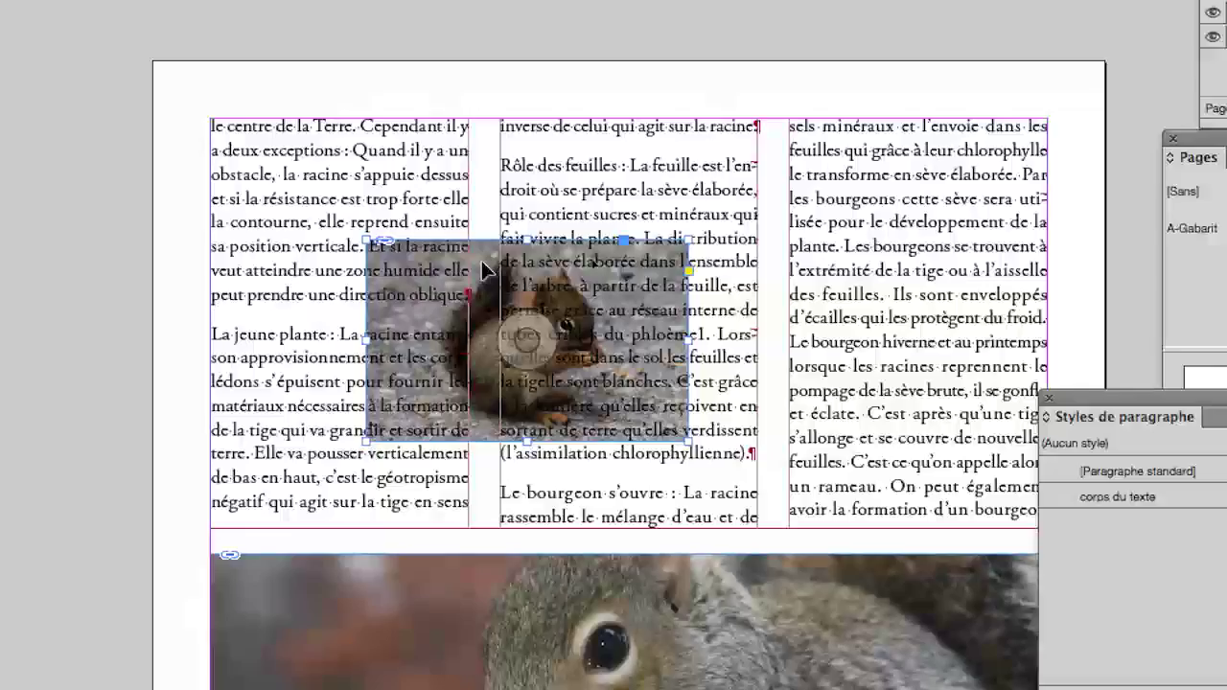
drag(484, 271, 470, 265)
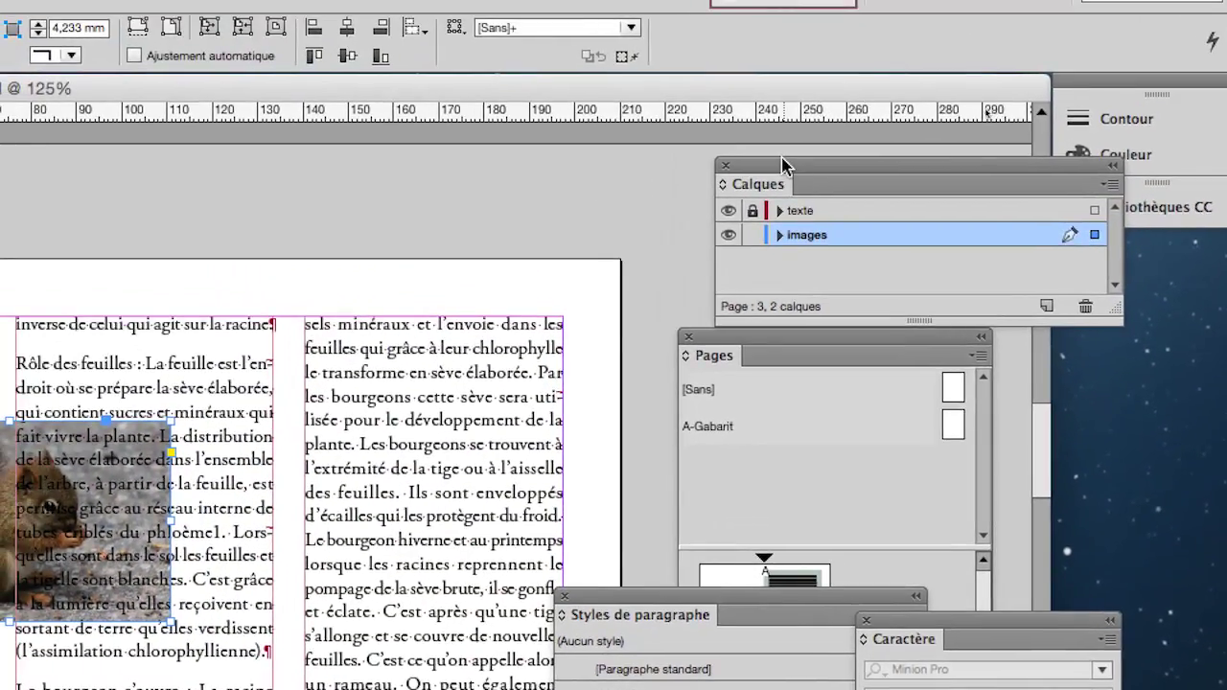
Move the Calques panel over the page, try the images layer above the texte layer, and restore texte above images.
drag(766, 117, 146, 167)
drag(576, 182, 576, 180)
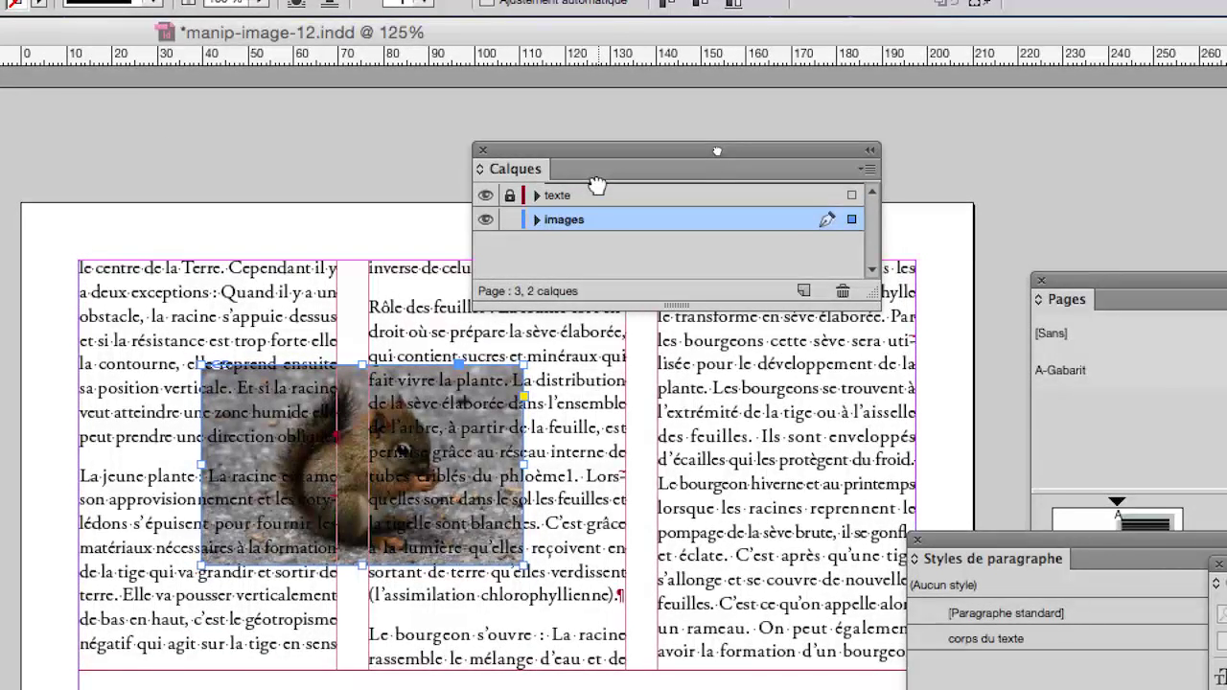
drag(596, 185, 598, 195)
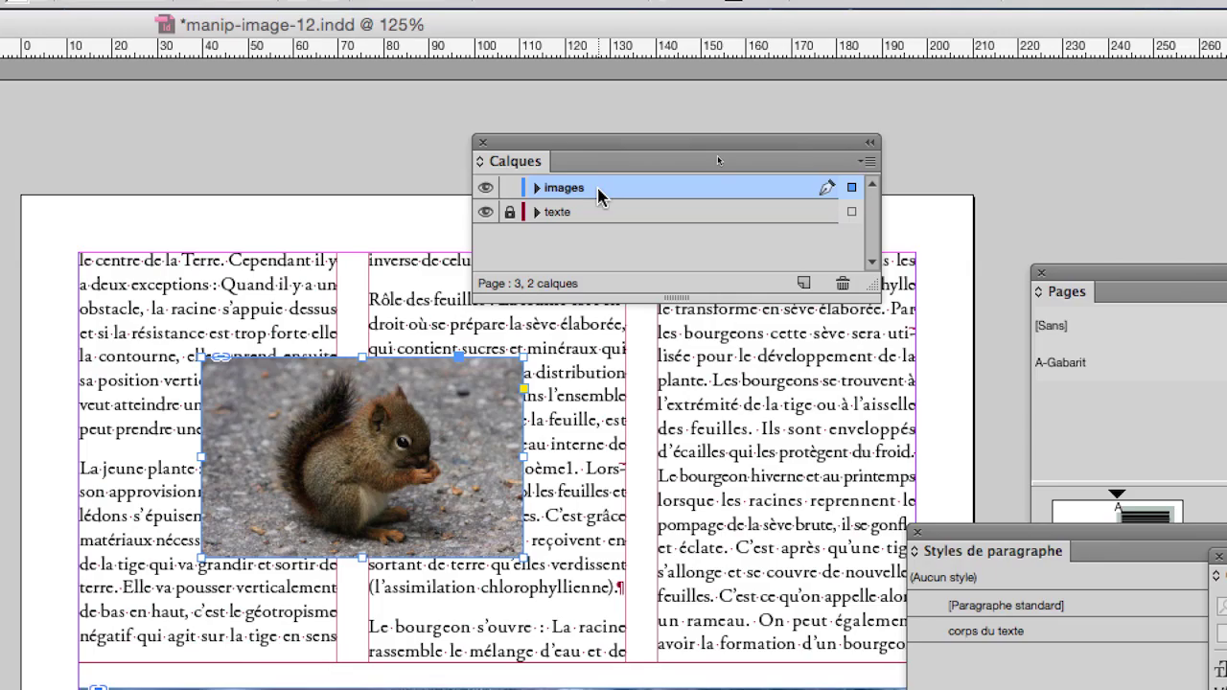
mouse_move(599, 195)
mouse_down()
mouse_move(597, 212)
mouse_move(597, 198)
mouse_up()
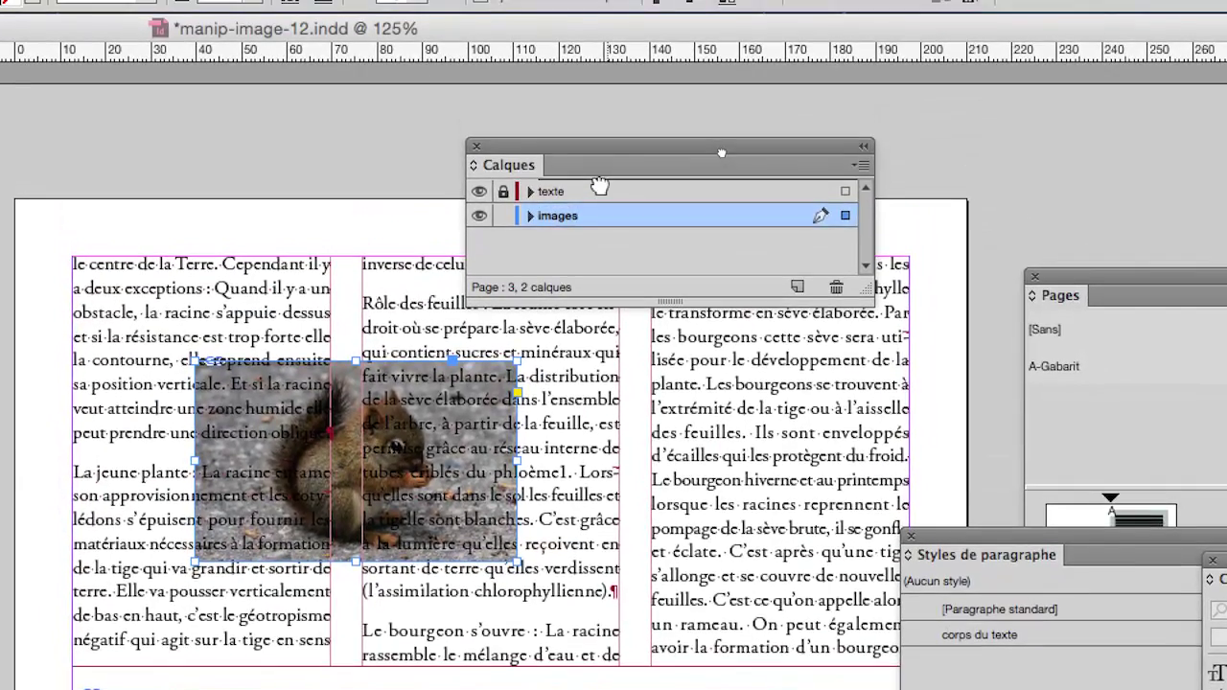
drag(599, 185, 599, 182)
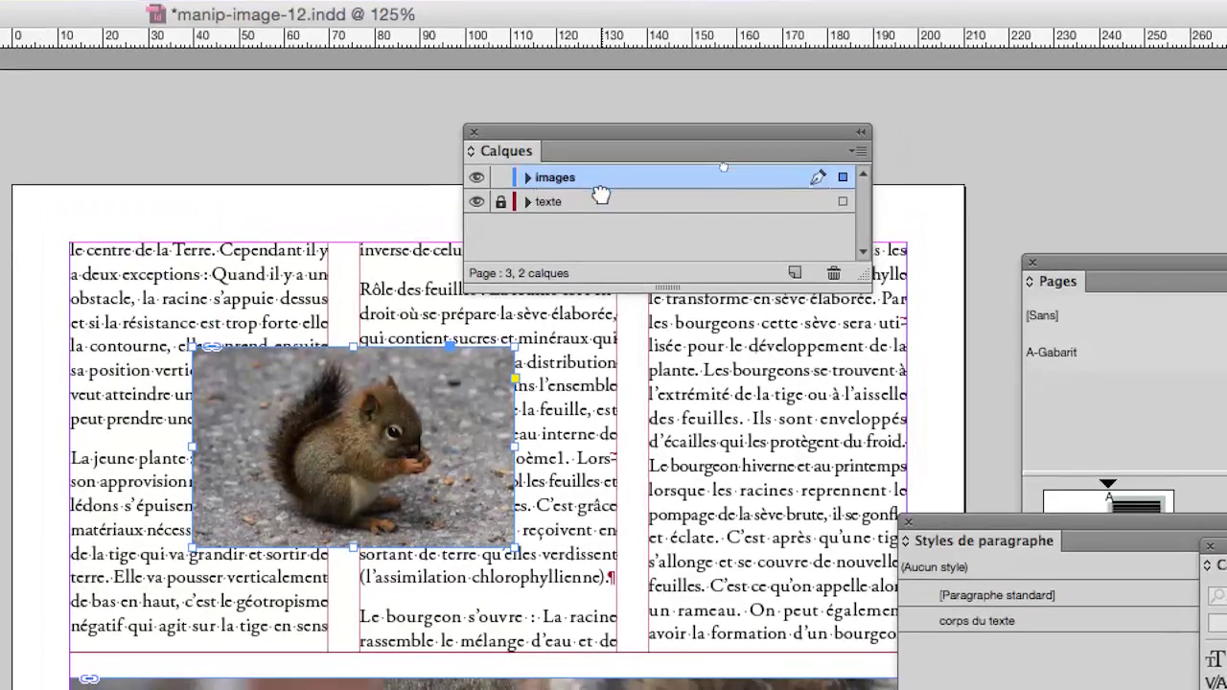
drag(599, 194, 605, 208)
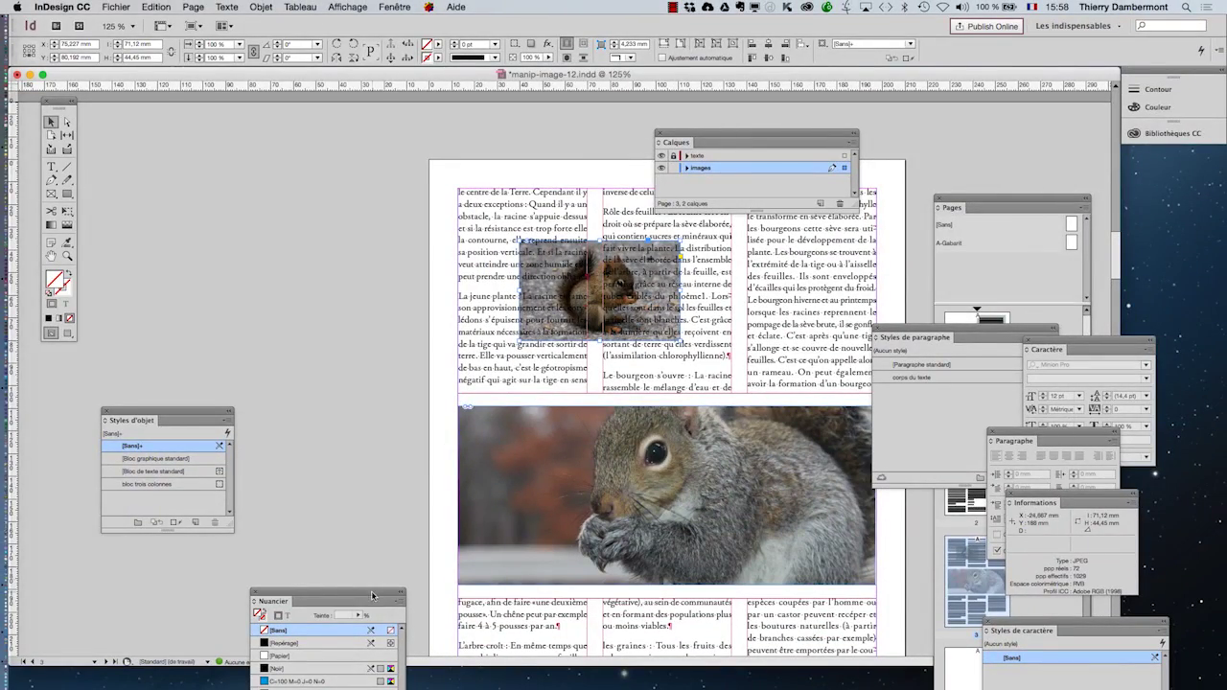
Move the Nuancier panel aside, open Habillage de texte beside the small squirrel image, and wrap the text around its bounding box.
drag(372, 596, 227, 116)
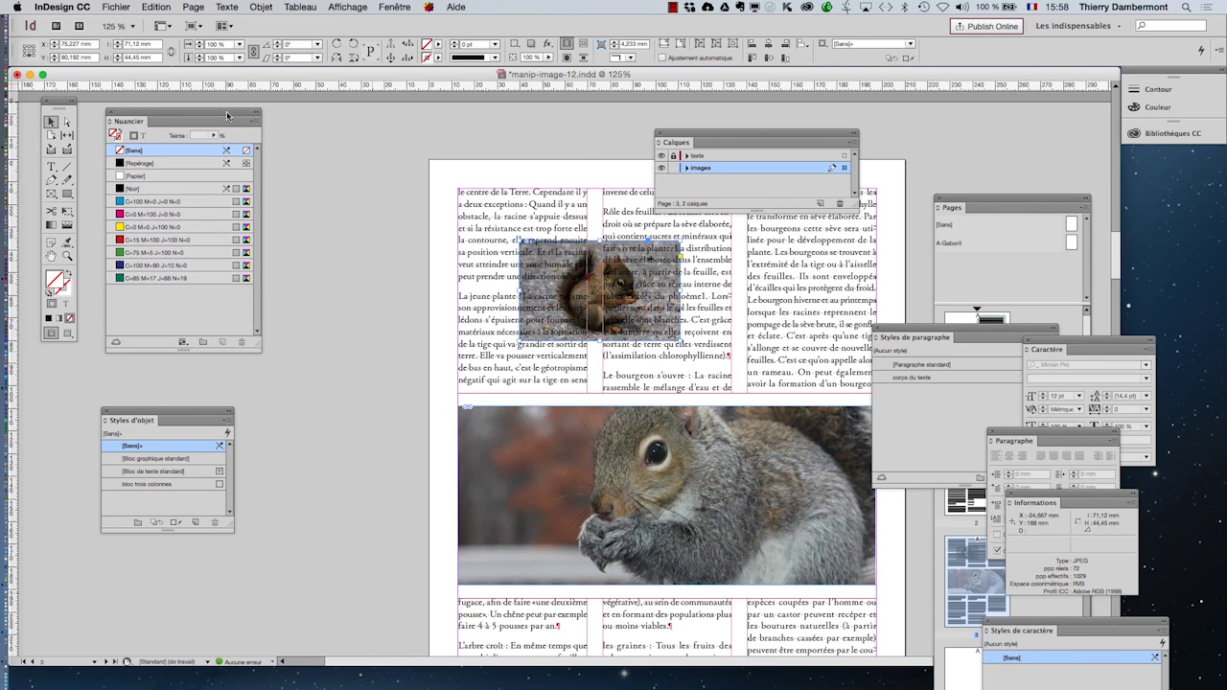
click(395, 7)
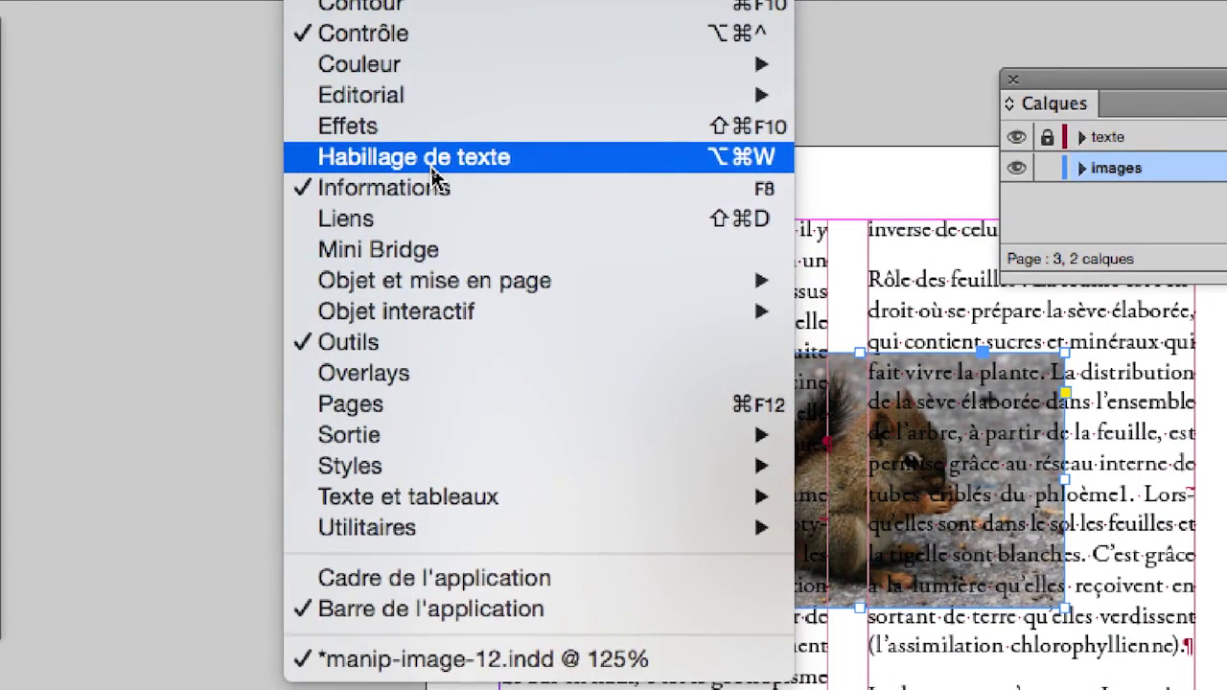
click(430, 167)
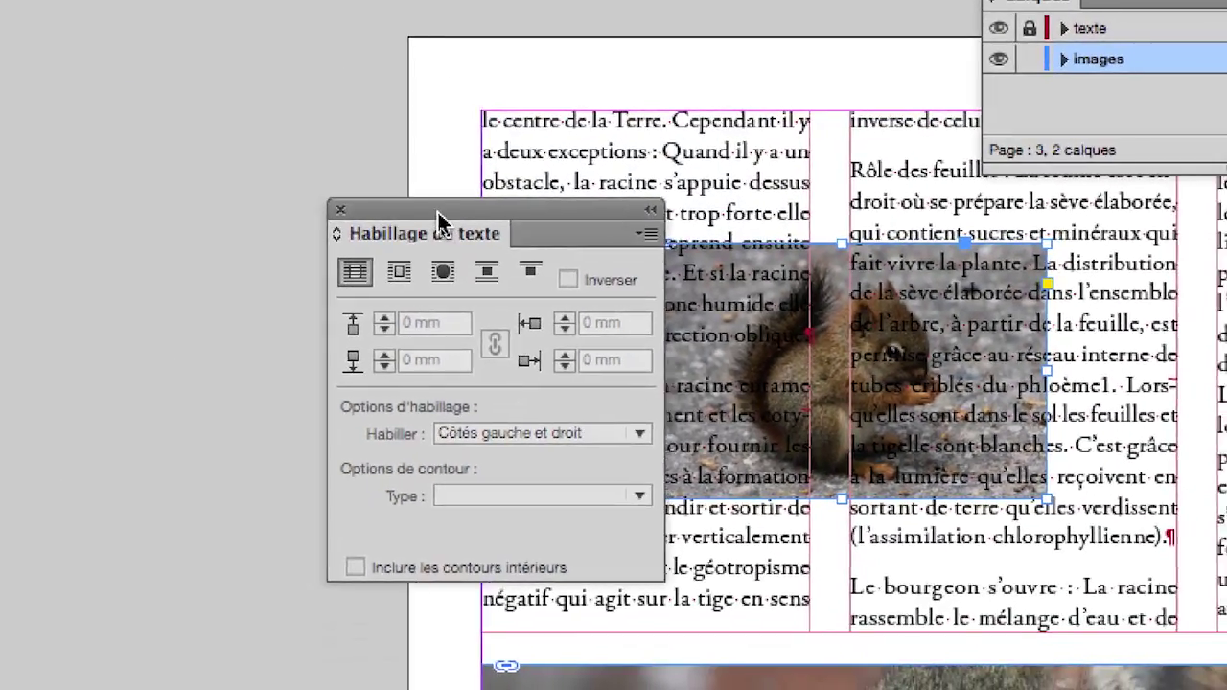
drag(437, 219, 1189, 227)
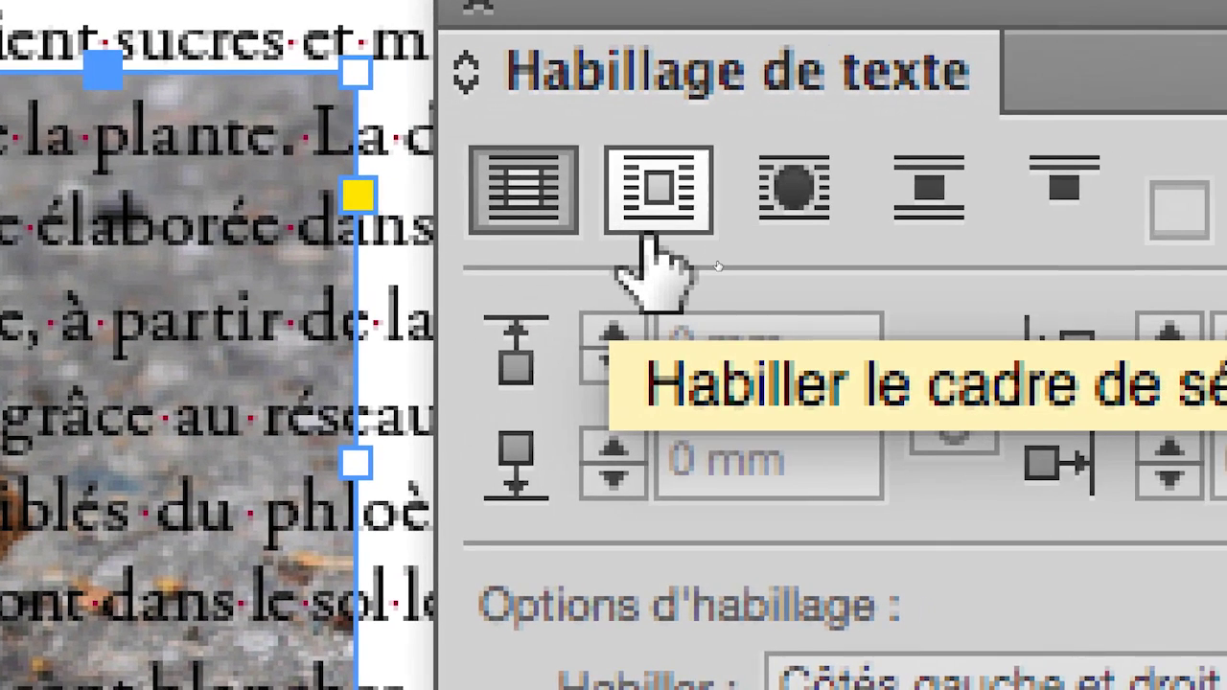
click(655, 240)
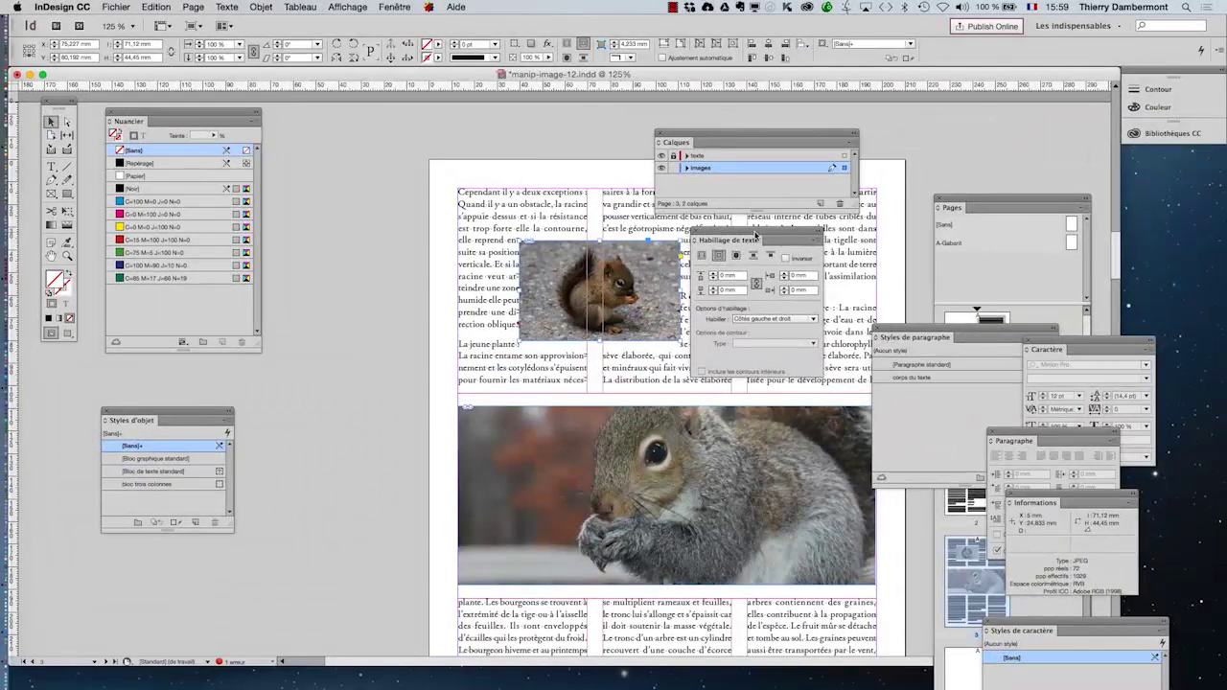
Clear the Habillage de texte and Calques panels away from the wrapped text and scale the small squirrel image down to about two thirds.
drag(755, 233, 917, 240)
drag(754, 136, 402, 120)
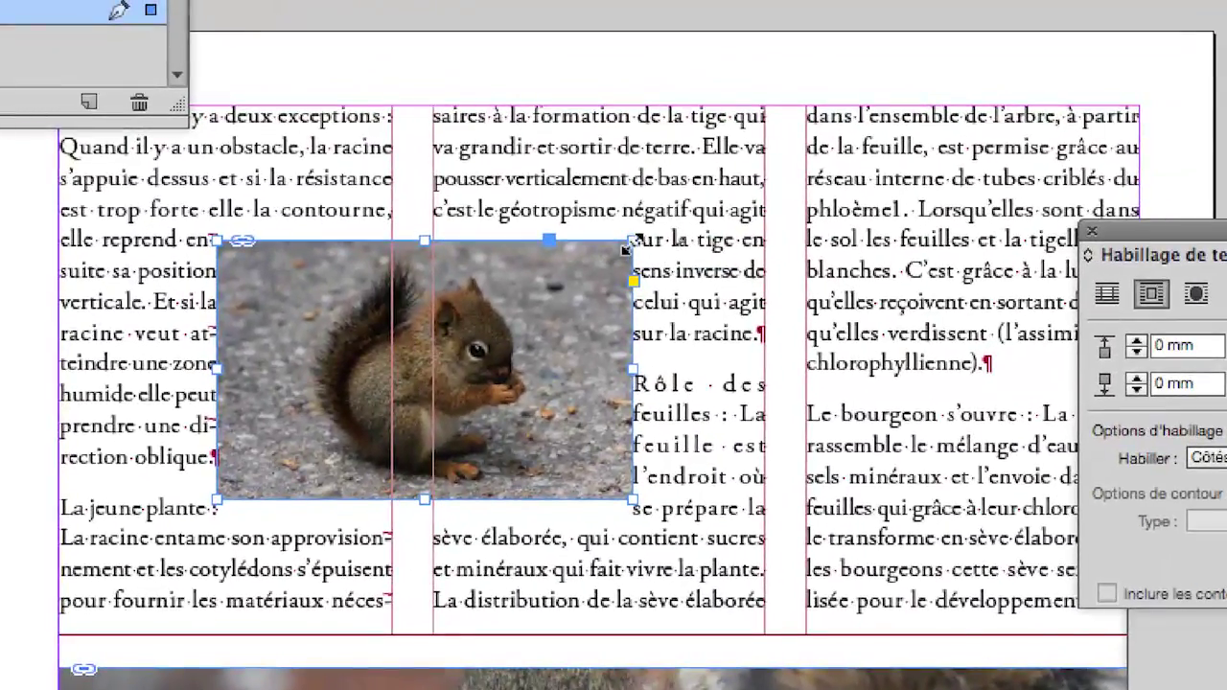
drag(624, 249, 529, 309)
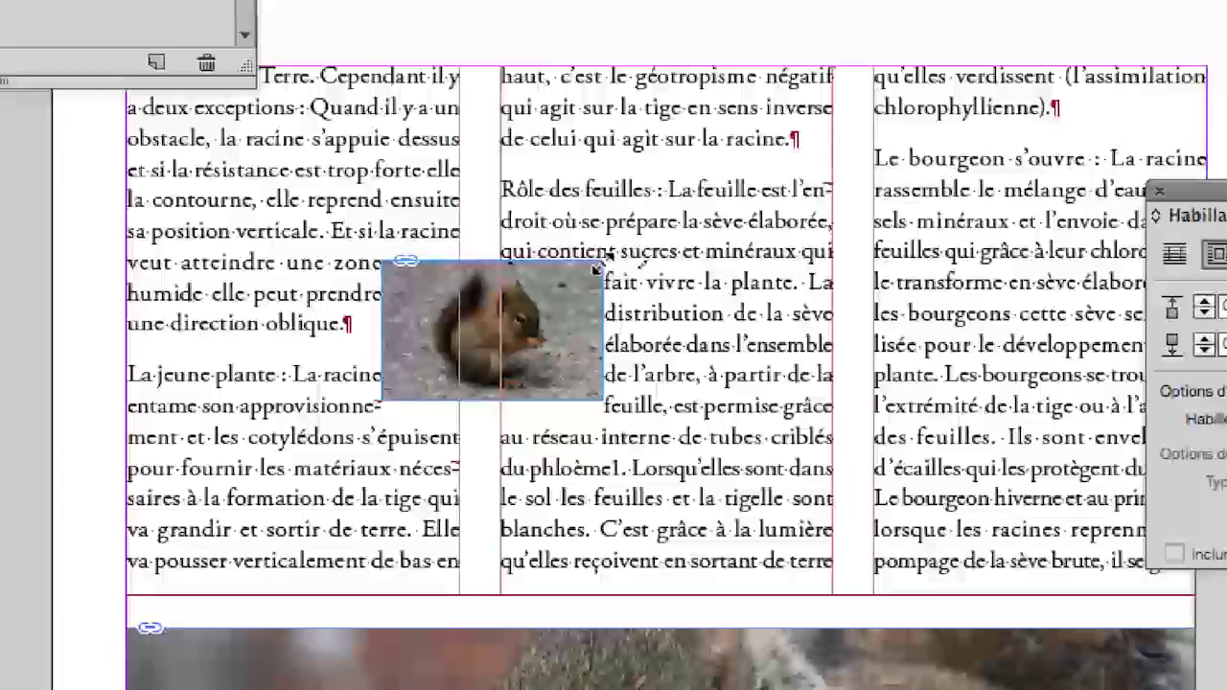
mouse_move(596, 268)
mouse_down()
mouse_move(637, 244)
mouse_move(610, 255)
mouse_up()
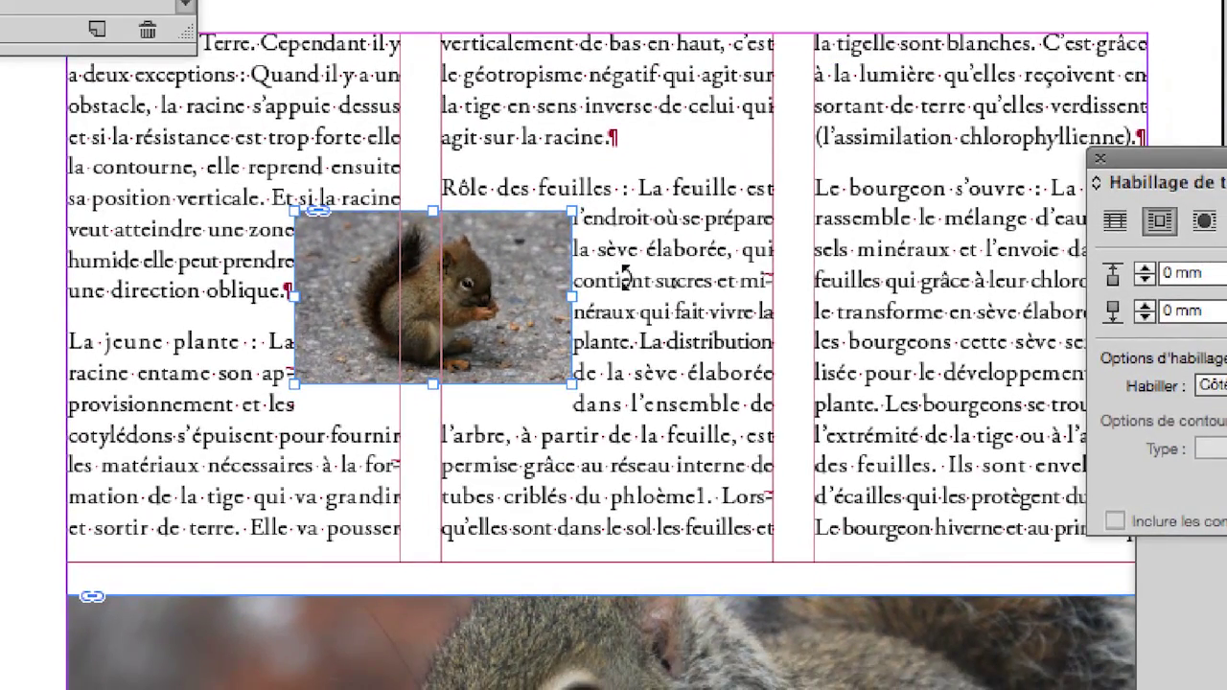